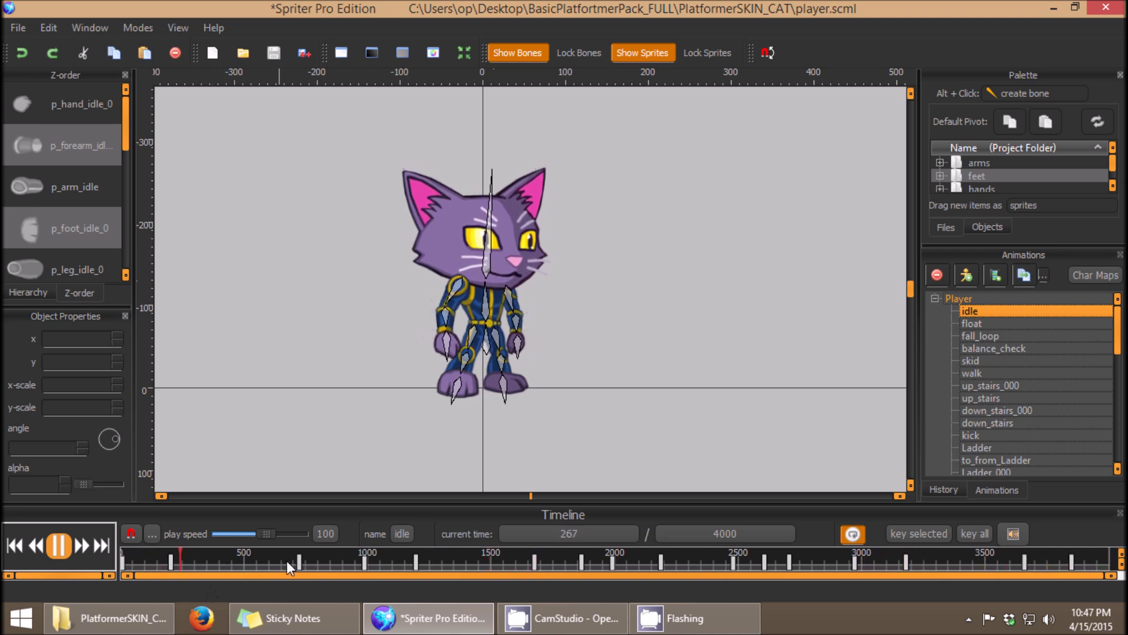
Step: Play, pause and scrub the idle animation preview forward to around time 1226
click(365, 365)
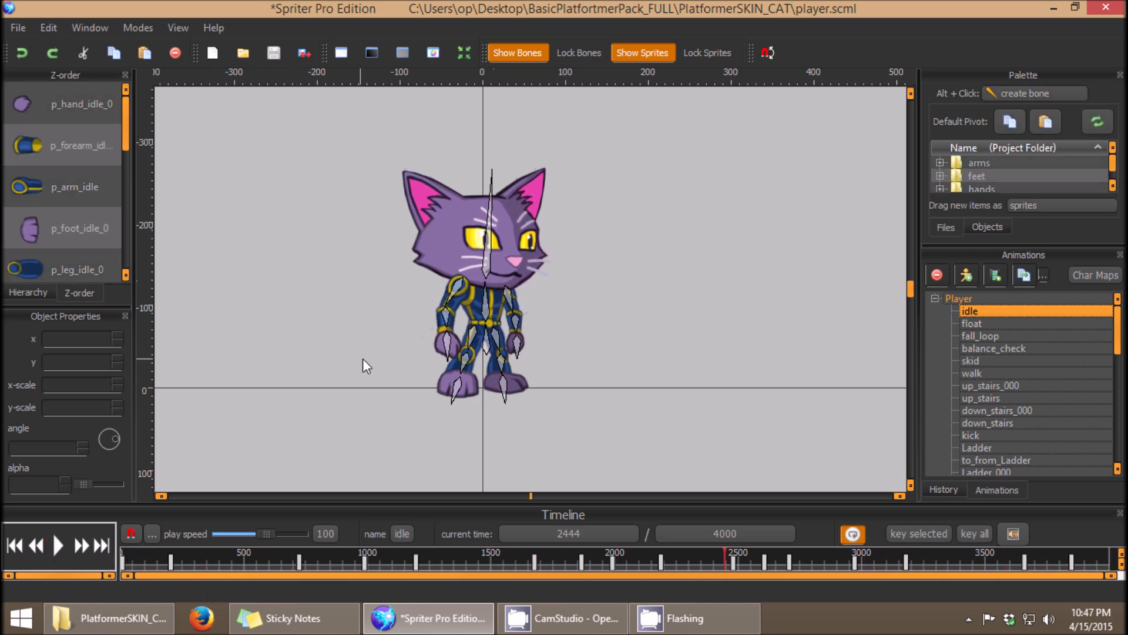
click(59, 547)
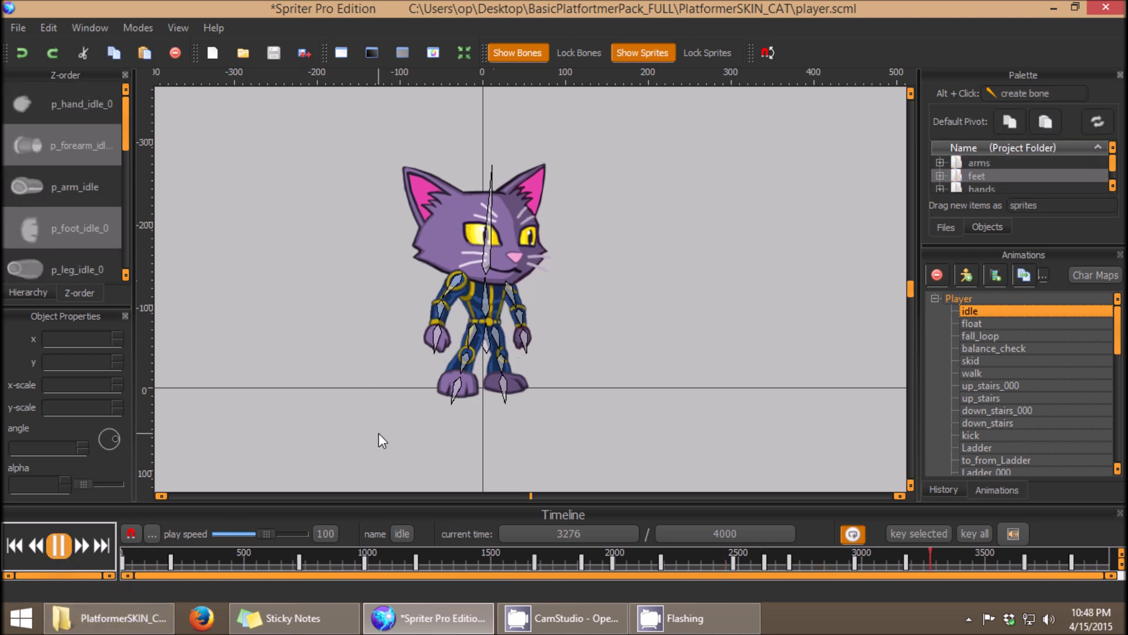
click(58, 546)
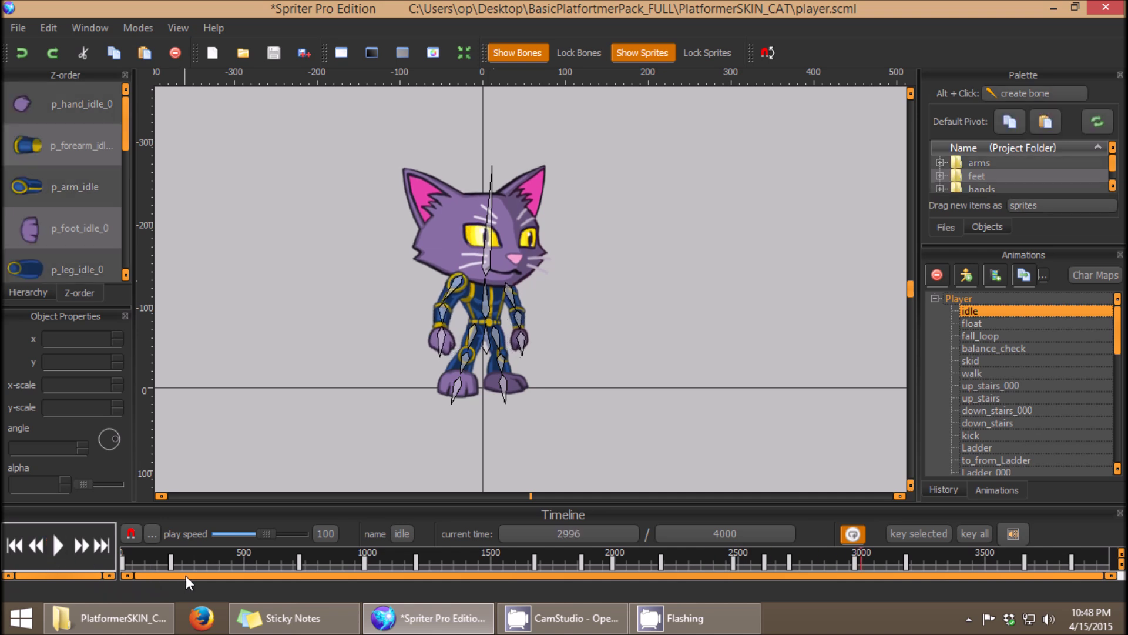
mouse_move(171, 558)
mouse_down()
mouse_move(313, 557)
mouse_move(188, 560)
mouse_up()
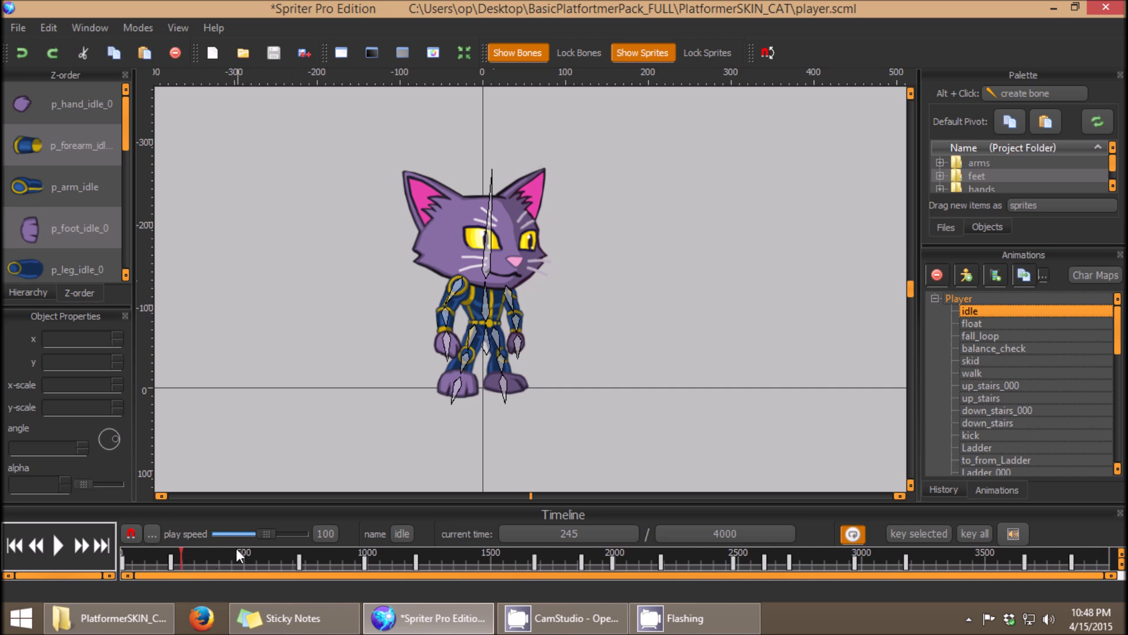
drag(153, 558, 209, 557)
mouse_move(310, 557)
mouse_down()
mouse_move(386, 576)
mouse_move(424, 565)
mouse_up()
drag(386, 355, 370, 348)
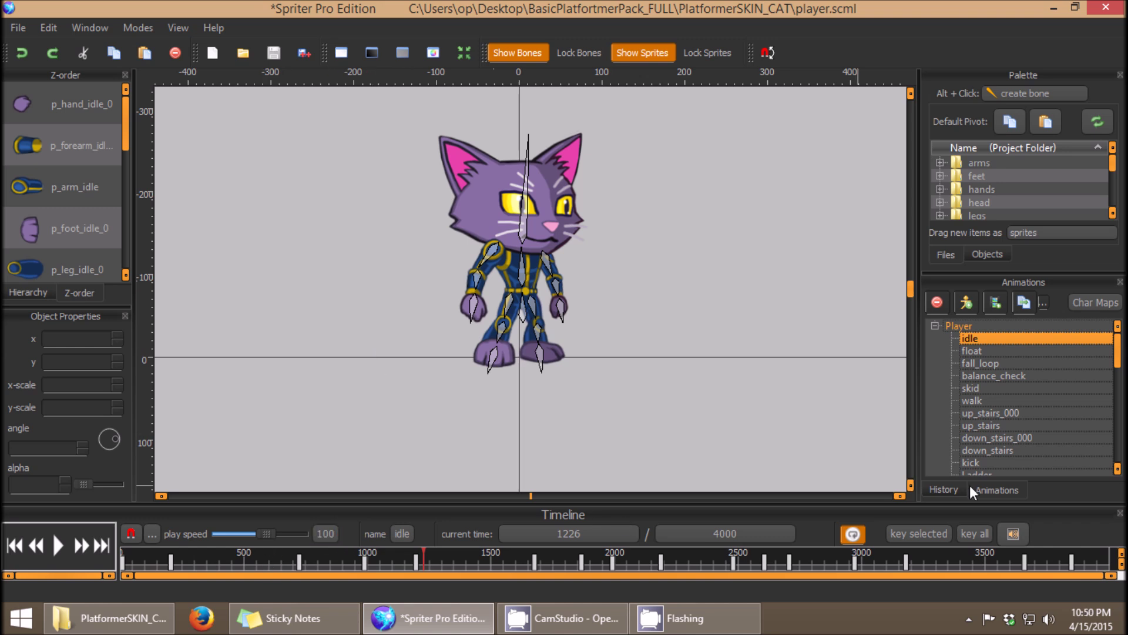
Step: Switch to the walk animation, scrub its poses and play it through once
click(974, 403)
drag(175, 554, 447, 553)
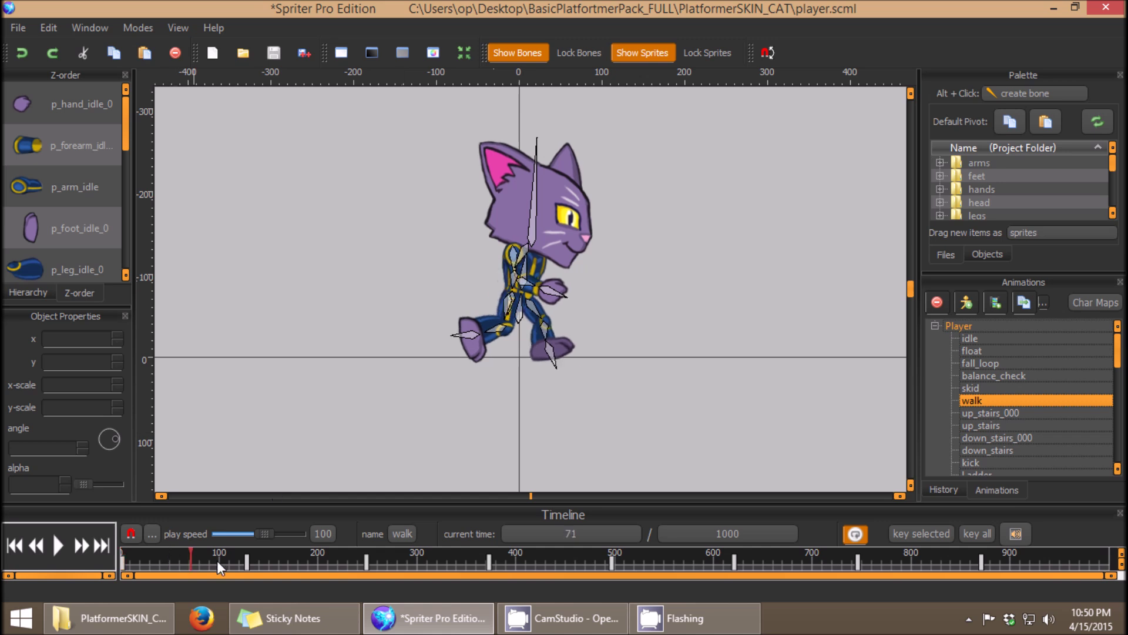
click(58, 545)
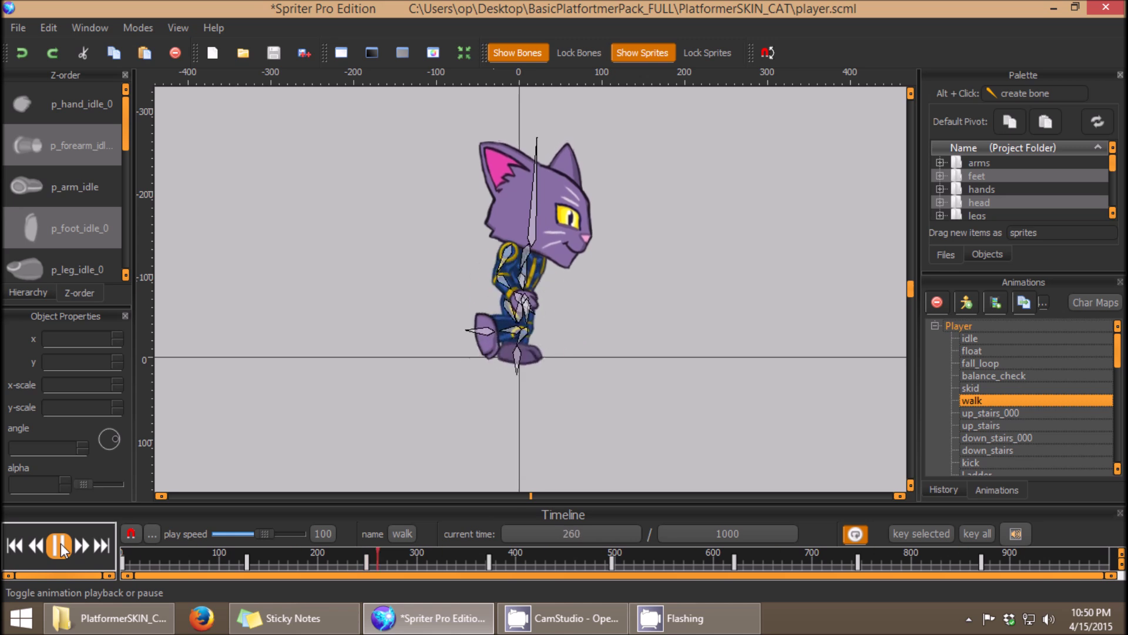
click(58, 546)
mouse_move(133, 553)
mouse_down()
mouse_move(1113, 574)
mouse_move(124, 538)
mouse_up()
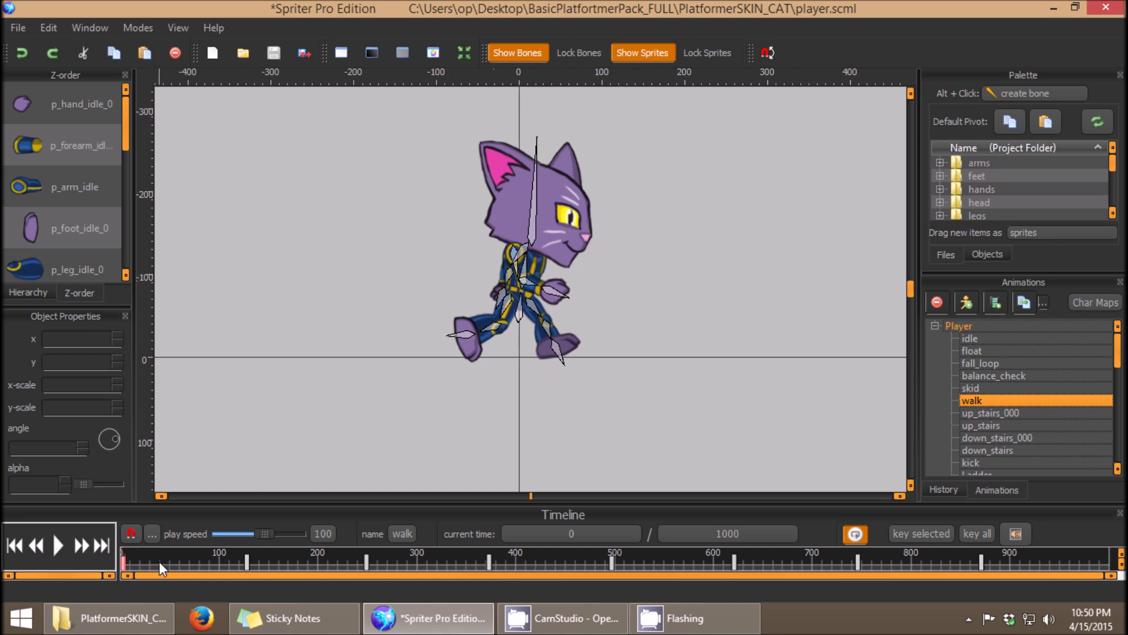
Step: Scrub the walk cycle to time 64 and bring up the first keyframe's curve options
mouse_move(186, 553)
mouse_down()
mouse_move(961, 552)
mouse_move(127, 565)
mouse_move(297, 559)
mouse_move(192, 569)
mouse_move(160, 569)
mouse_move(190, 555)
mouse_move(149, 557)
mouse_move(310, 548)
mouse_move(185, 556)
mouse_up()
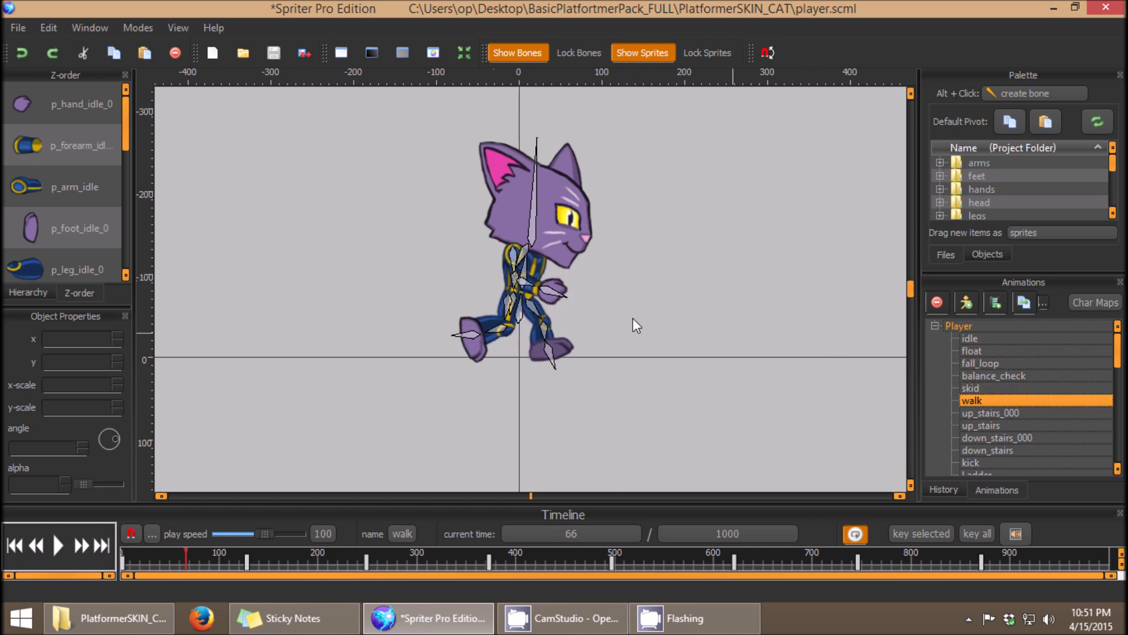
mouse_move(122, 559)
mouse_down()
mouse_move(229, 564)
mouse_move(124, 563)
mouse_up()
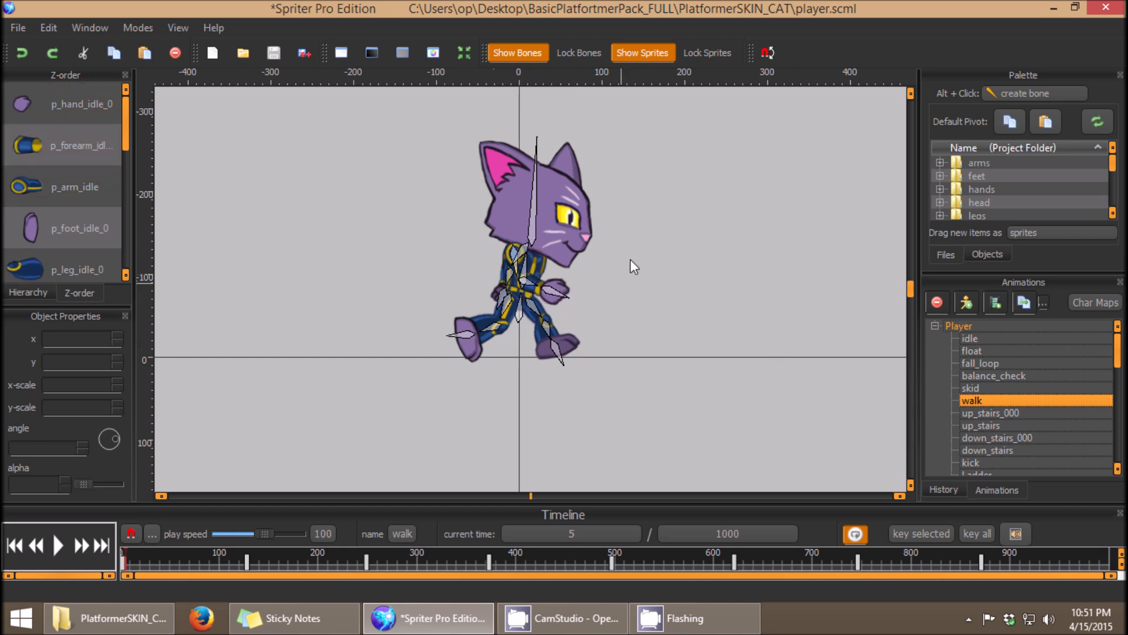
mouse_move(159, 561)
mouse_down()
mouse_move(590, 554)
mouse_move(142, 555)
mouse_up()
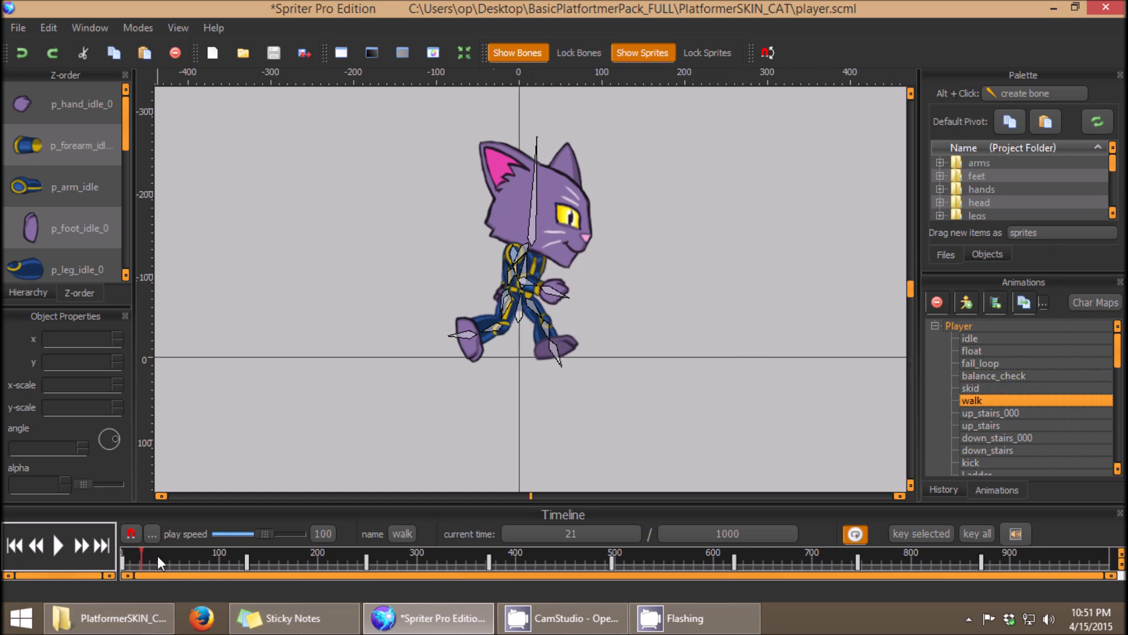
drag(158, 555, 185, 558)
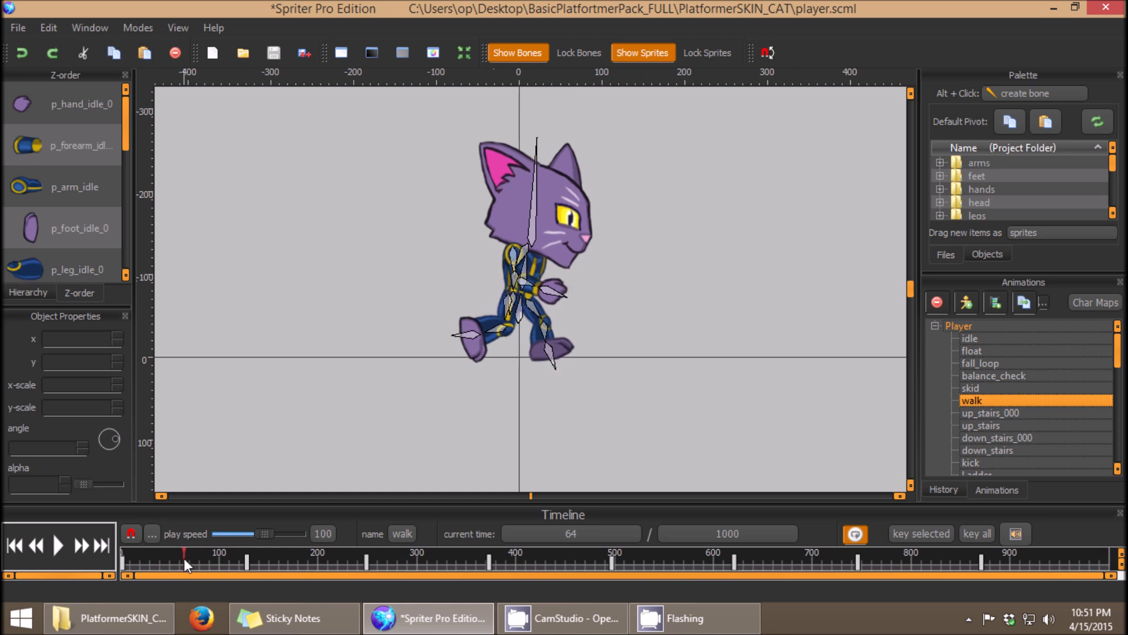
right_click(123, 561)
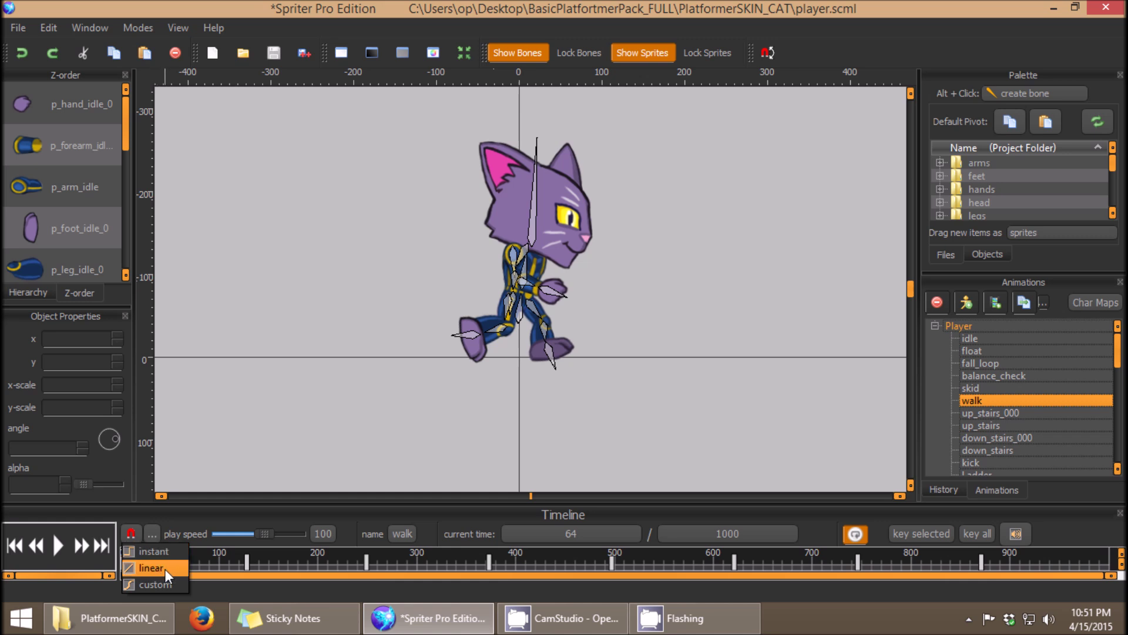
Step: Set the walk keyframes at 0, 250, 375 and 500 to instant transitions
click(163, 551)
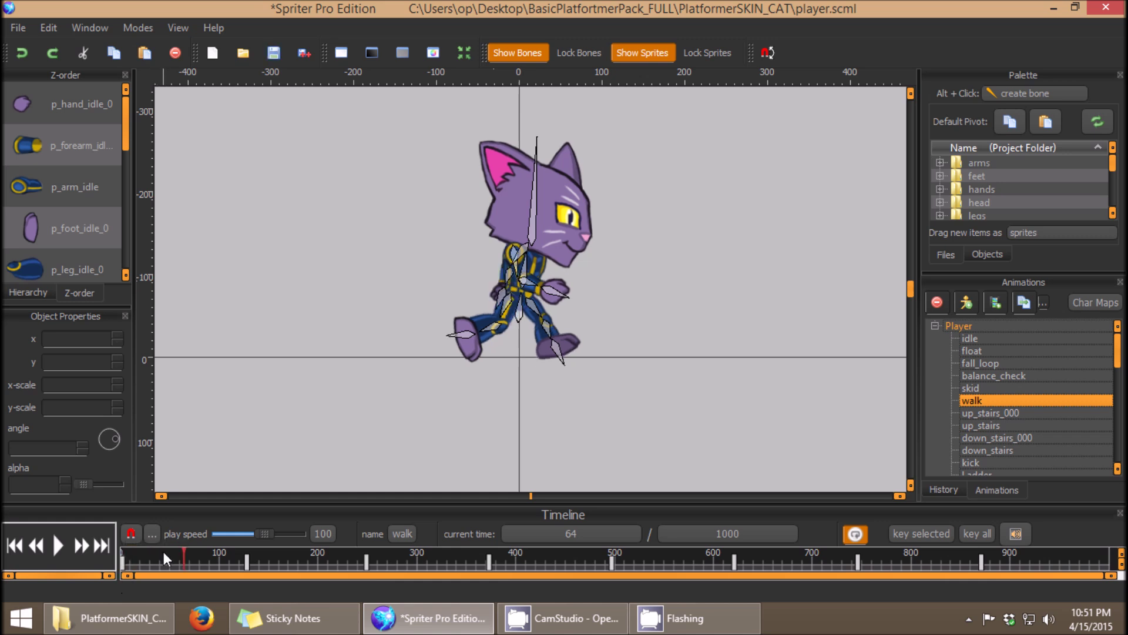
right_click(246, 560)
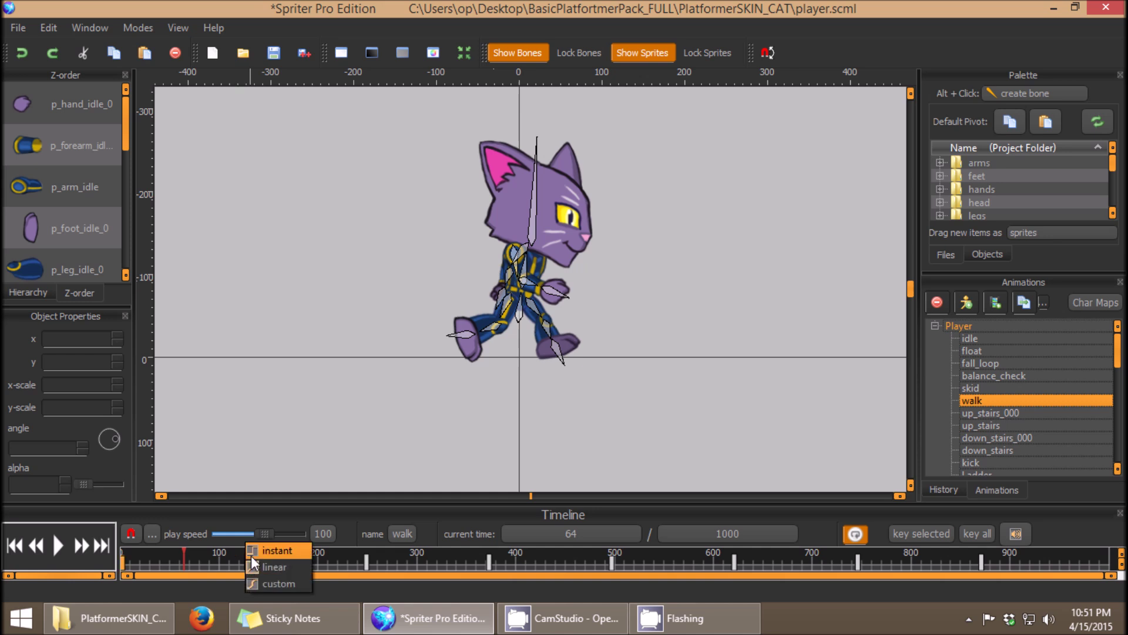
right_click(365, 558)
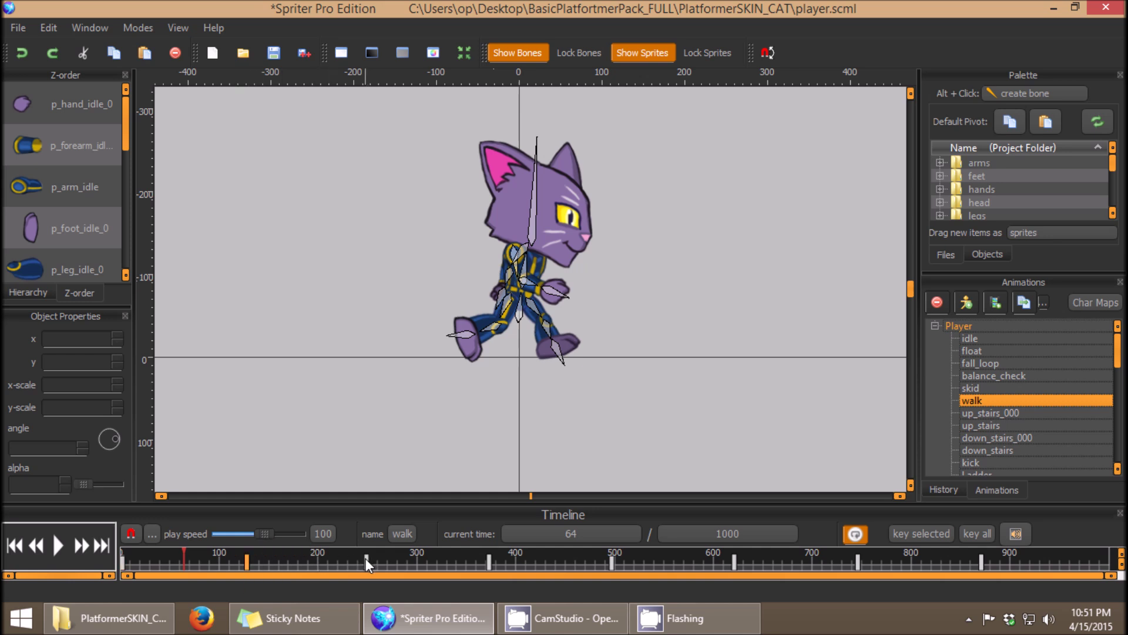
click(373, 553)
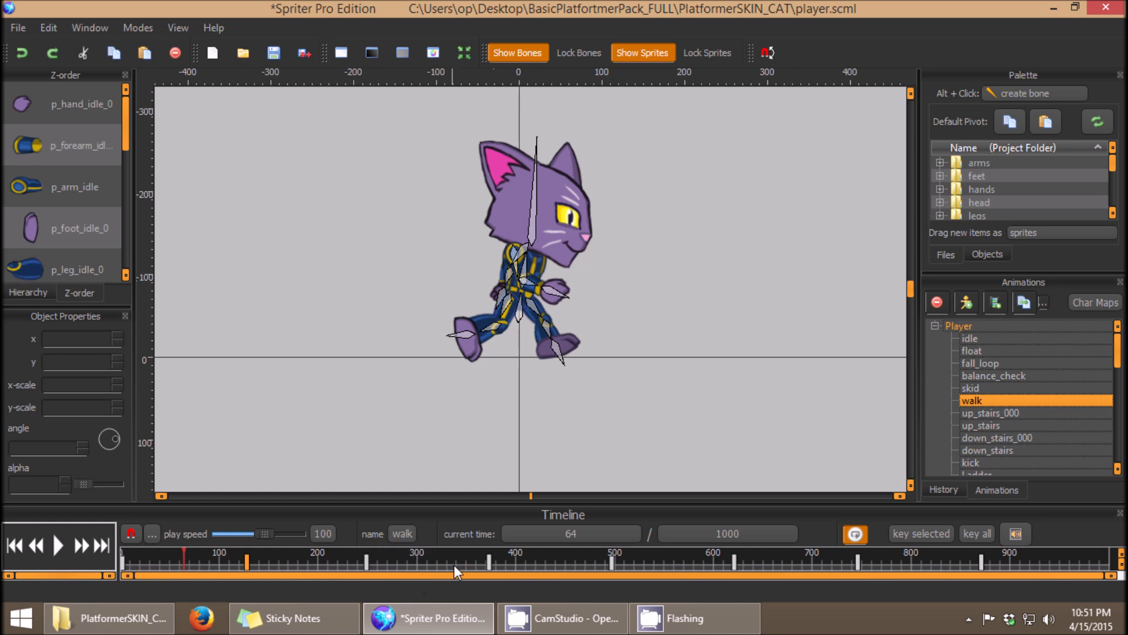
right_click(488, 560)
click(514, 554)
right_click(612, 562)
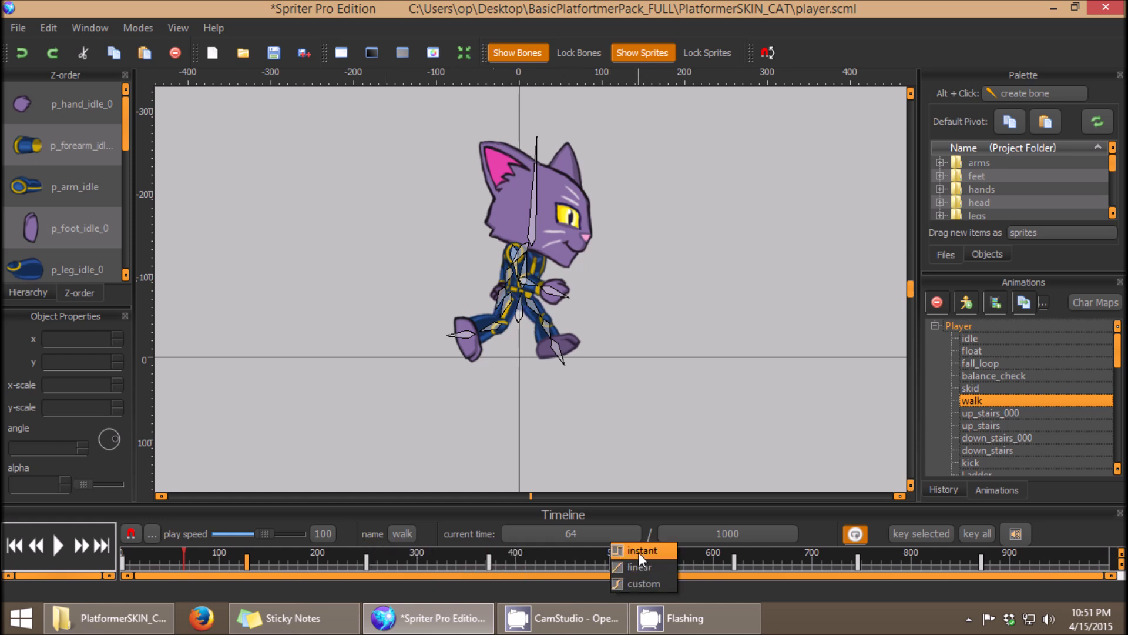
click(639, 553)
Step: Set the keyframes near 625, 750 and 875 to instant and play the walk to test
right_click(734, 565)
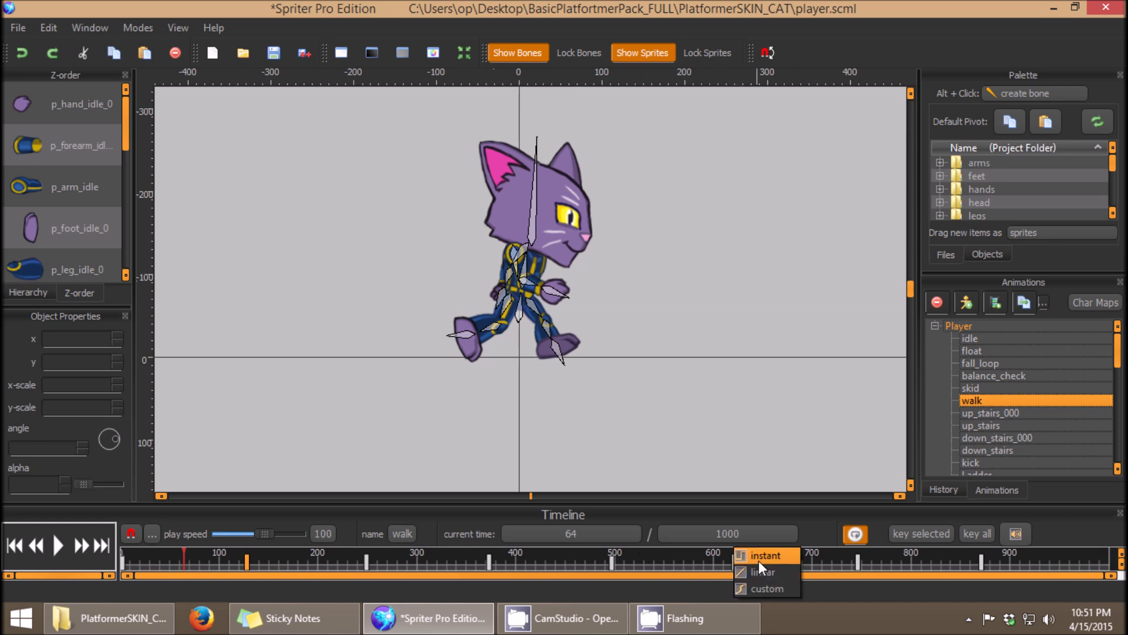
click(762, 553)
right_click(858, 562)
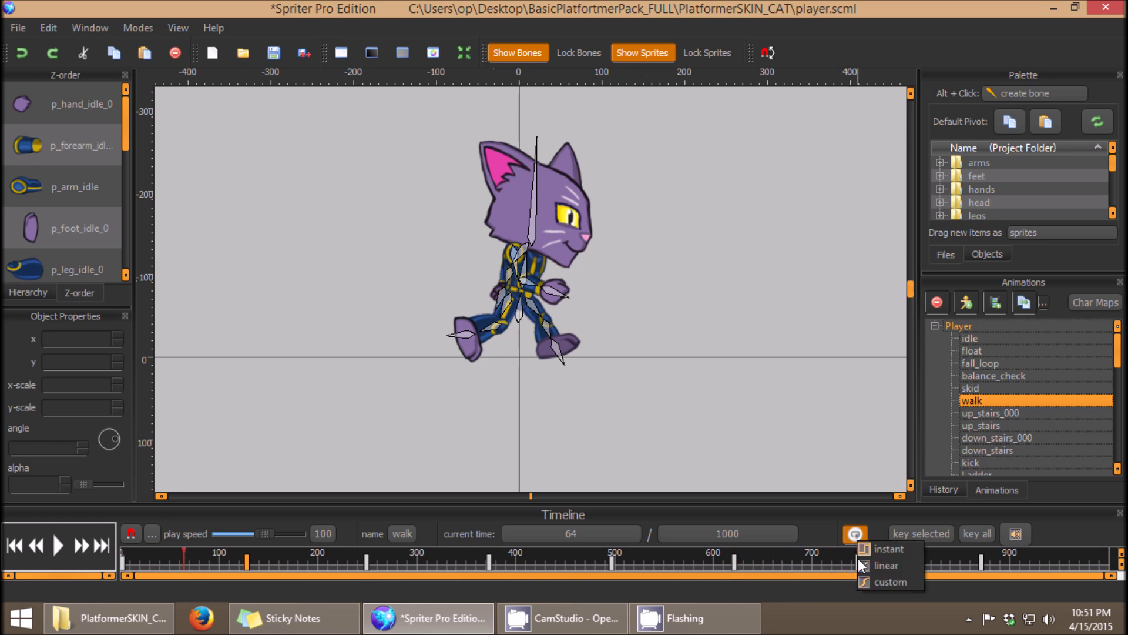
click(884, 555)
right_click(983, 561)
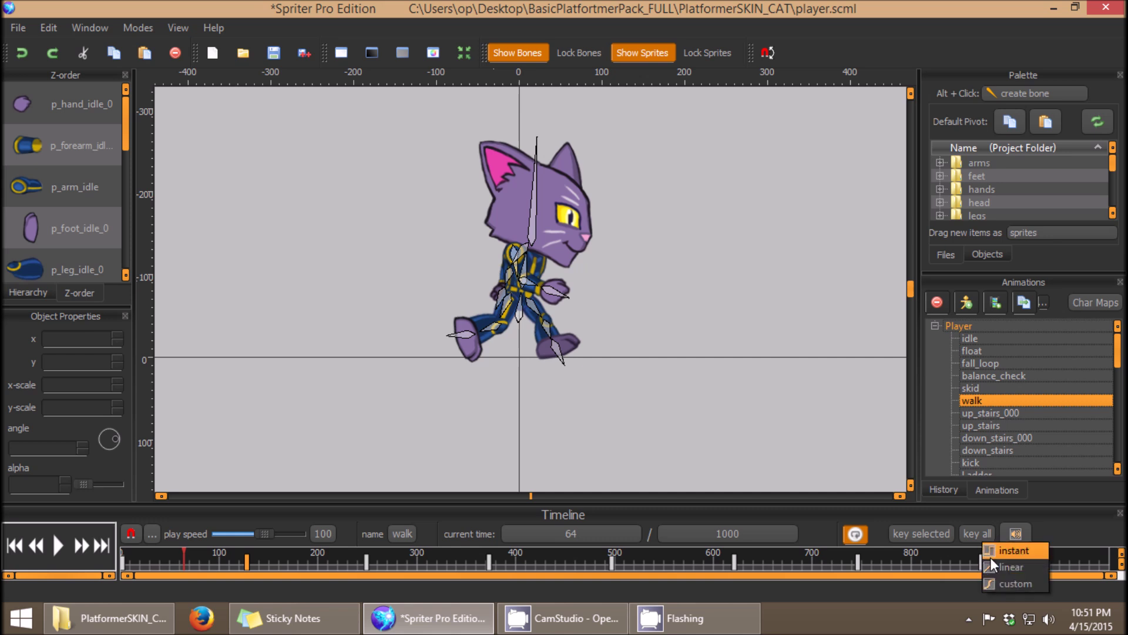
click(999, 555)
key(space)
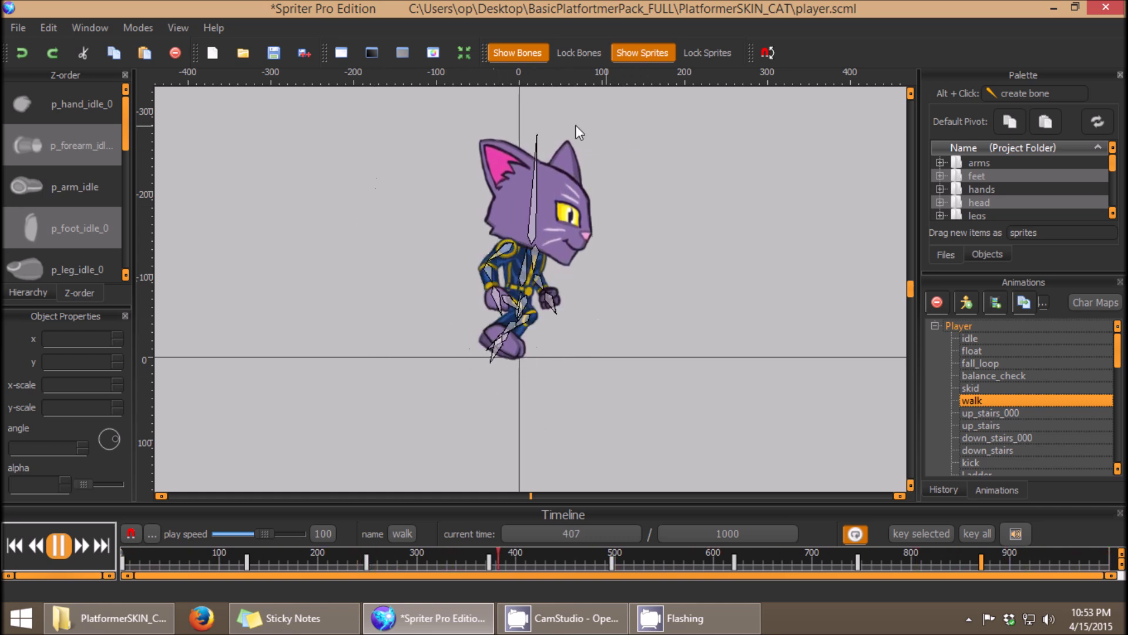
Step: Stop the walk, scrub its poses end to end, then play and pause it partway
click(58, 545)
drag(139, 558, 710, 555)
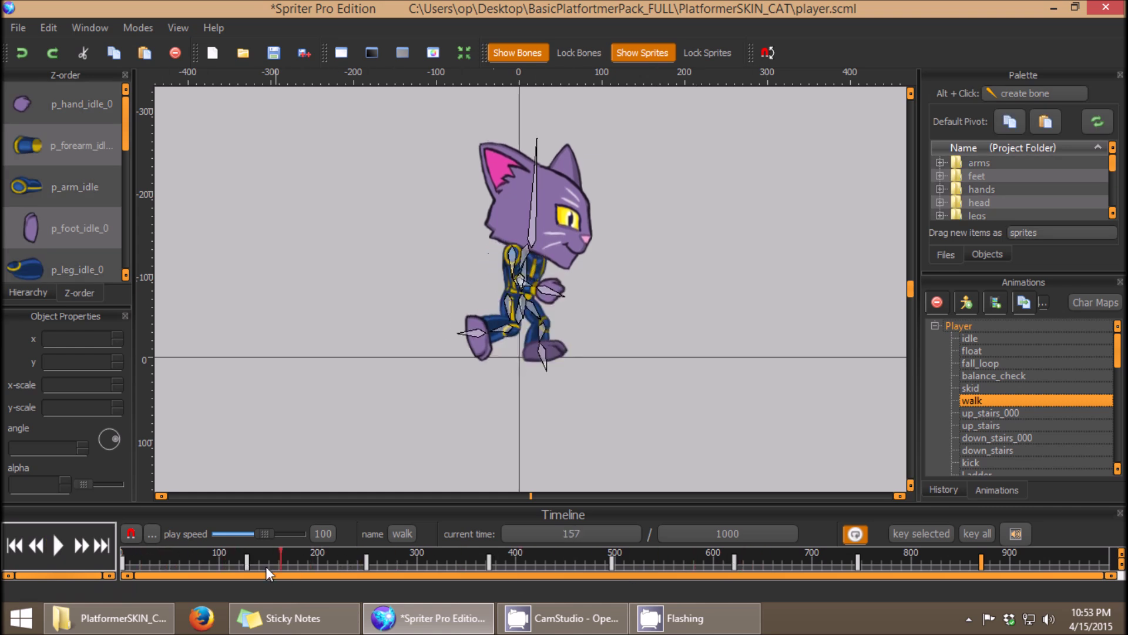
drag(710, 554, 194, 560)
click(55, 545)
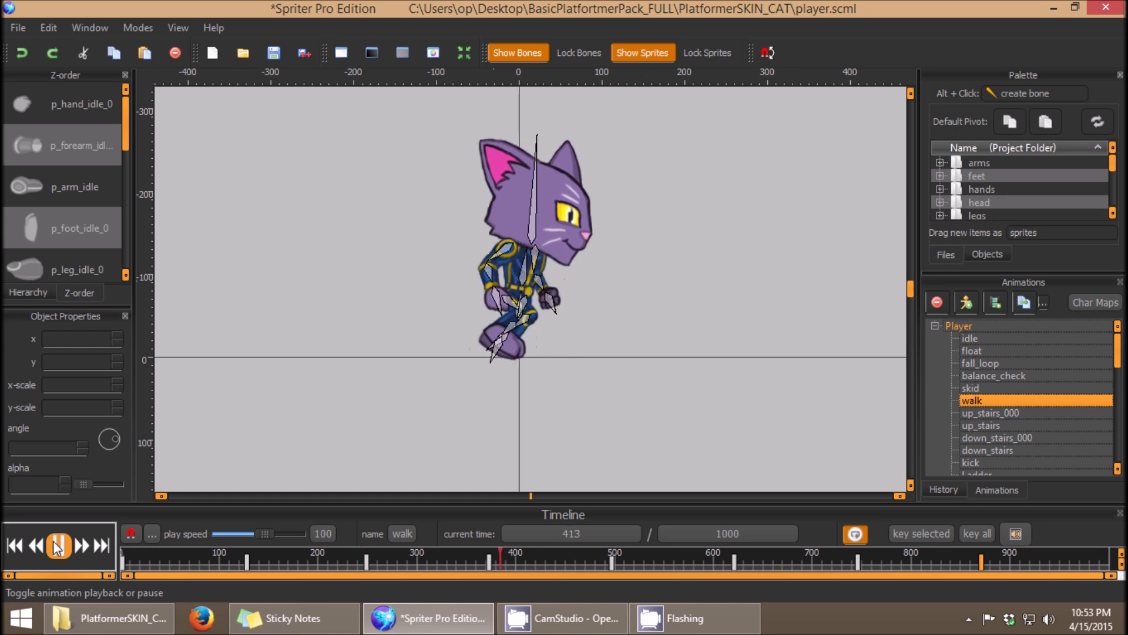
click(56, 545)
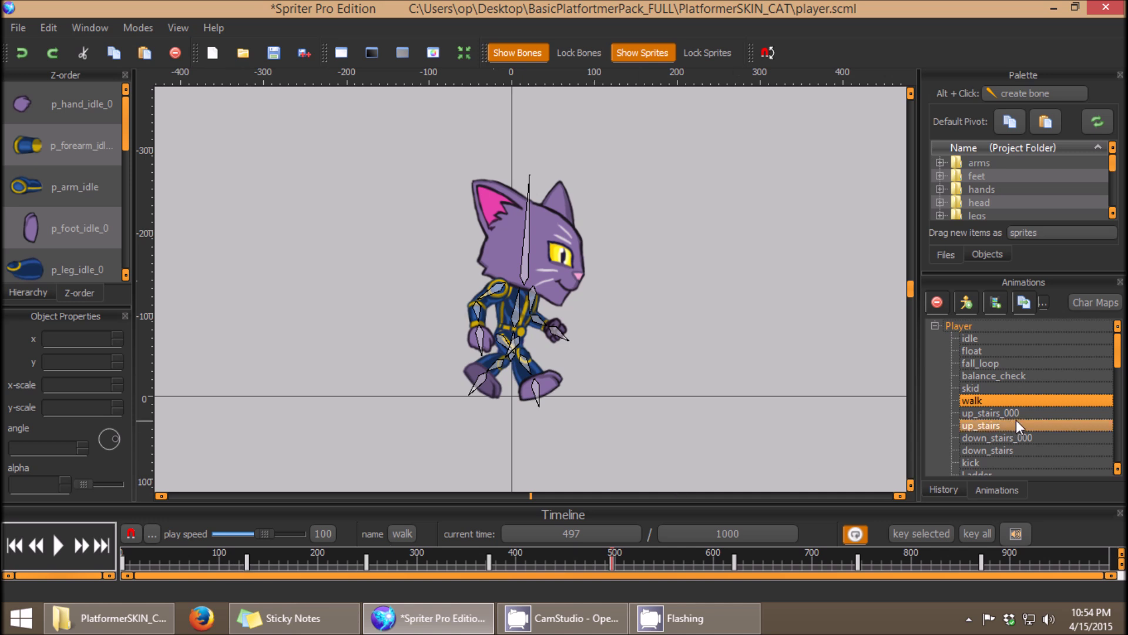
Step: Browse up_stairs_000, float and Ladder, then settle on the to_from_Ladder animation
click(994, 411)
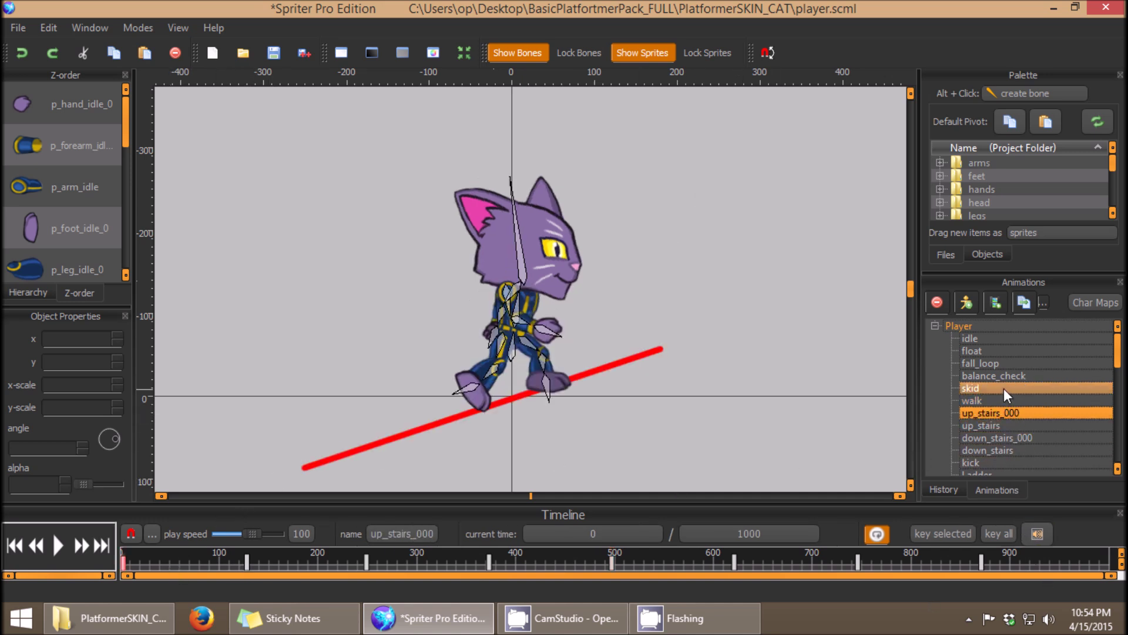
click(995, 352)
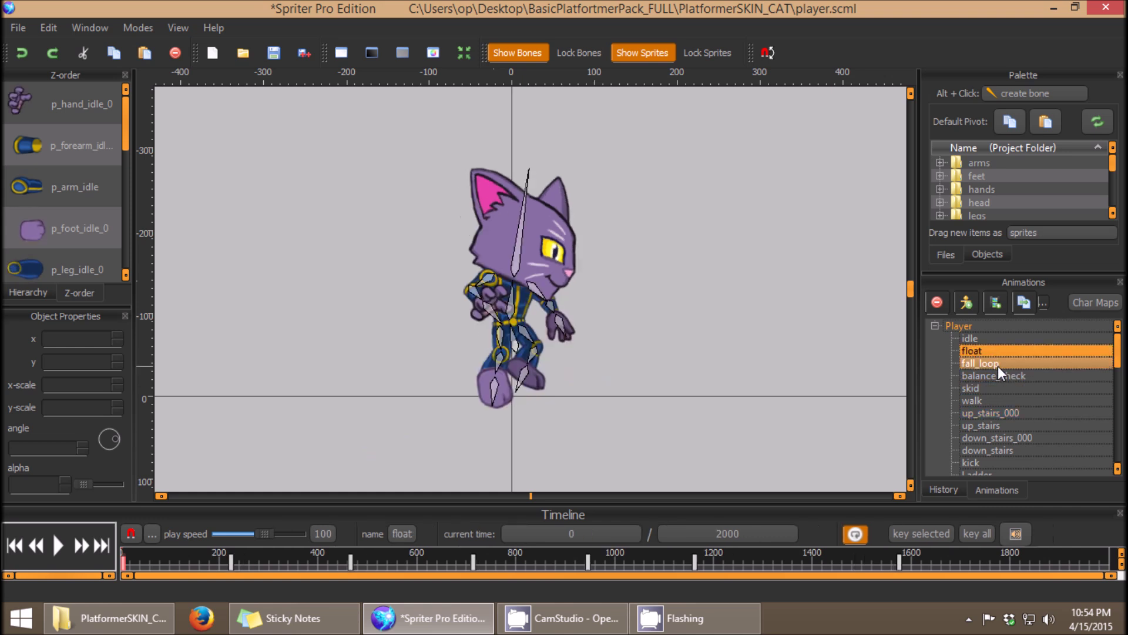
scroll(990, 403, down, 1)
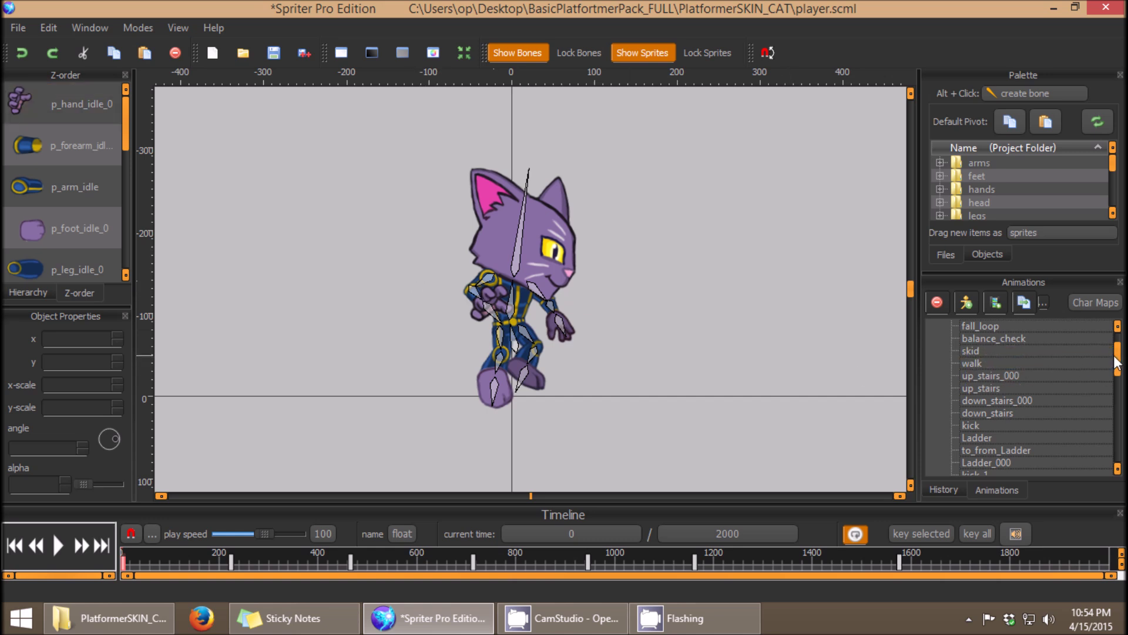
click(997, 449)
click(972, 442)
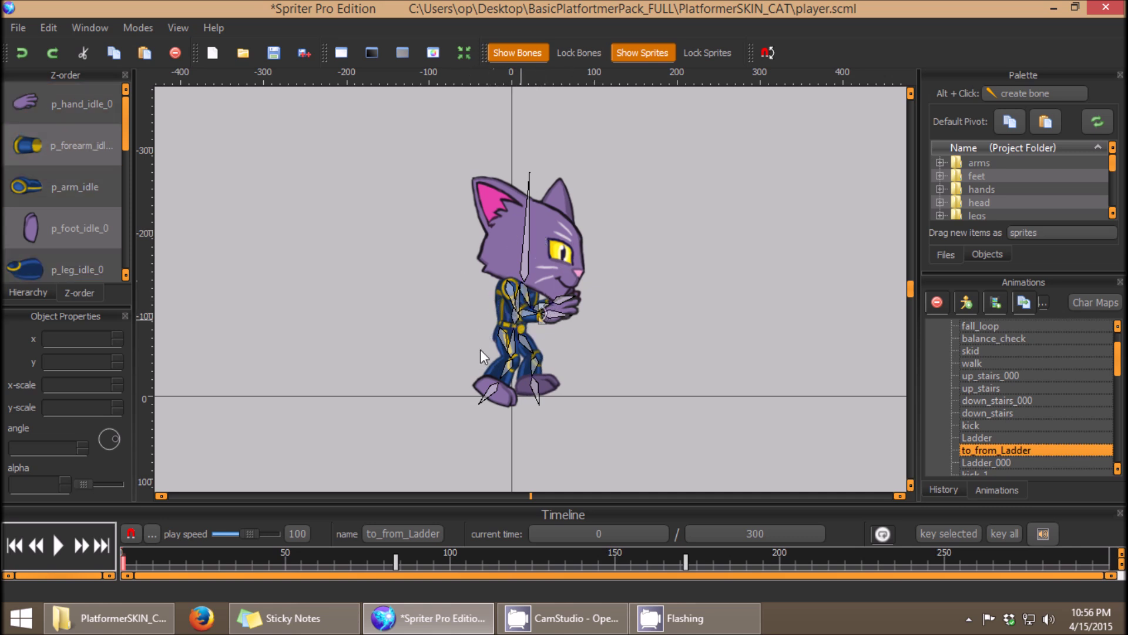
Step: Scrub to_from_Ladder back and forth between times 31, 97, 42 and 158 to study the turn
drag(163, 563, 223, 565)
drag(166, 558, 383, 560)
click(255, 564)
mouse_move(233, 555)
mouse_down()
mouse_move(561, 569)
mouse_move(185, 568)
mouse_move(701, 579)
mouse_move(743, 587)
mouse_move(598, 593)
mouse_move(707, 600)
mouse_move(355, 605)
mouse_move(894, 624)
mouse_move(798, 603)
mouse_up()
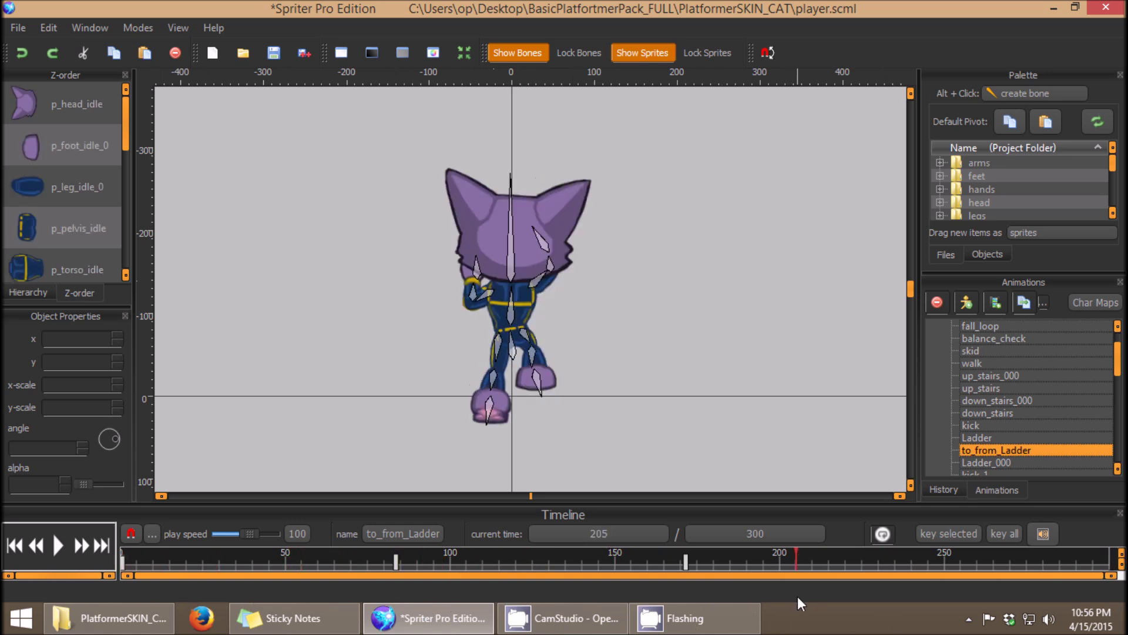
mouse_move(764, 564)
mouse_down()
mouse_move(124, 563)
mouse_move(614, 552)
mouse_move(151, 556)
mouse_up()
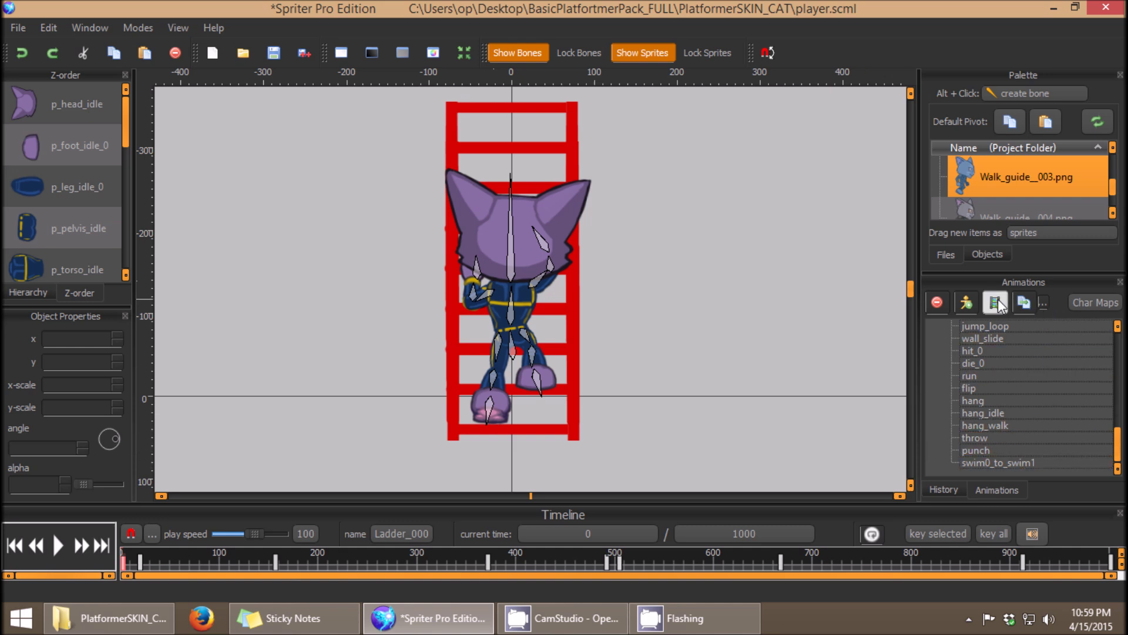
Step: Create NewAnimation and drop the Walk_guide__003 cat sprite at the canvas origin at time 0
click(1024, 303)
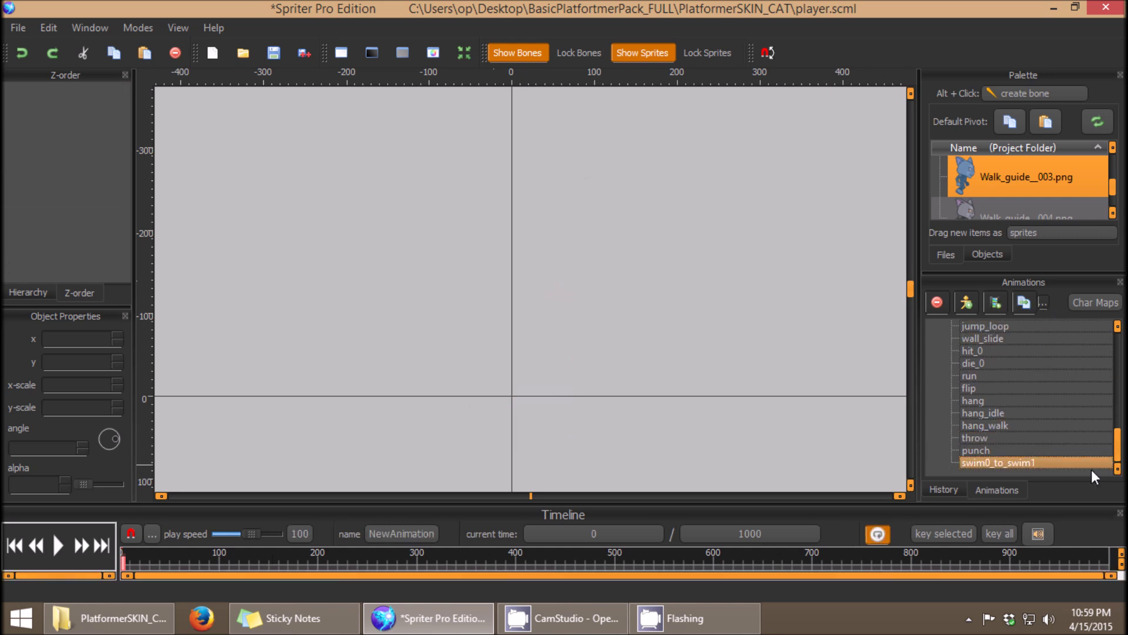
drag(1118, 445, 1123, 378)
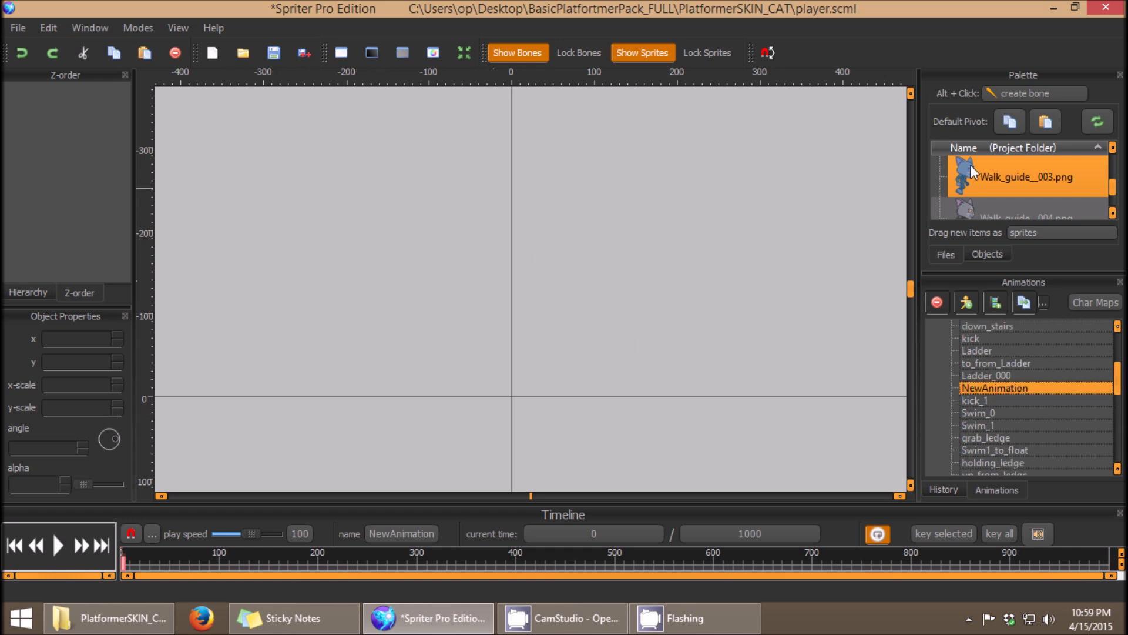
drag(1008, 175, 488, 321)
drag(513, 207, 536, 258)
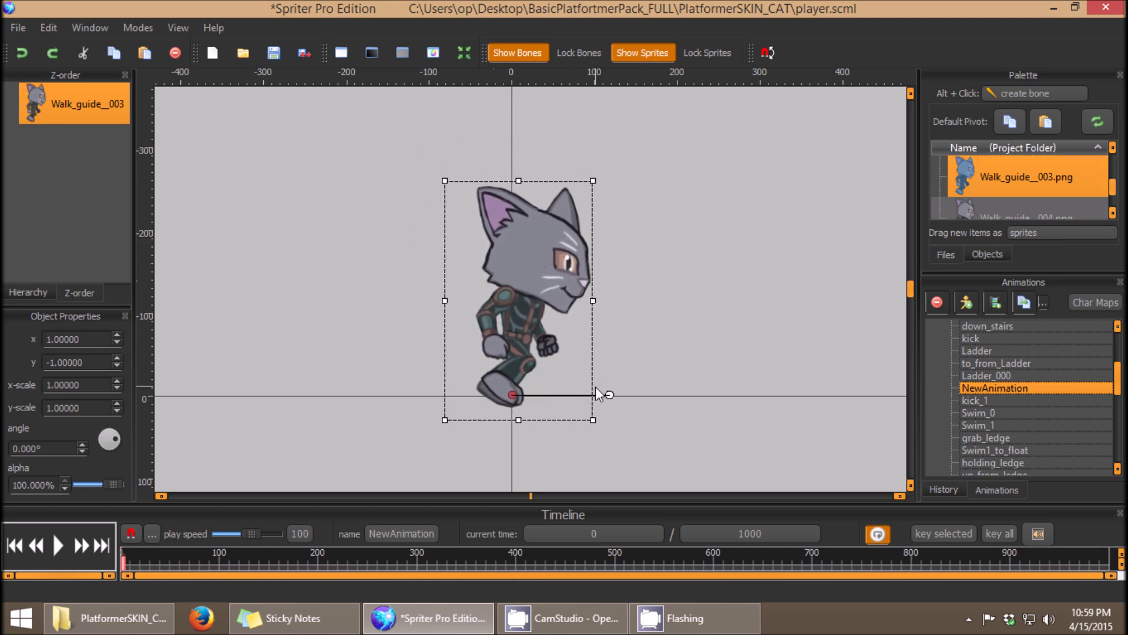
click(150, 563)
Step: At time 1000 tip the cat sprite over about 99° and nudge it, then return to frame 0
drag(150, 563, 1121, 576)
drag(608, 396, 506, 326)
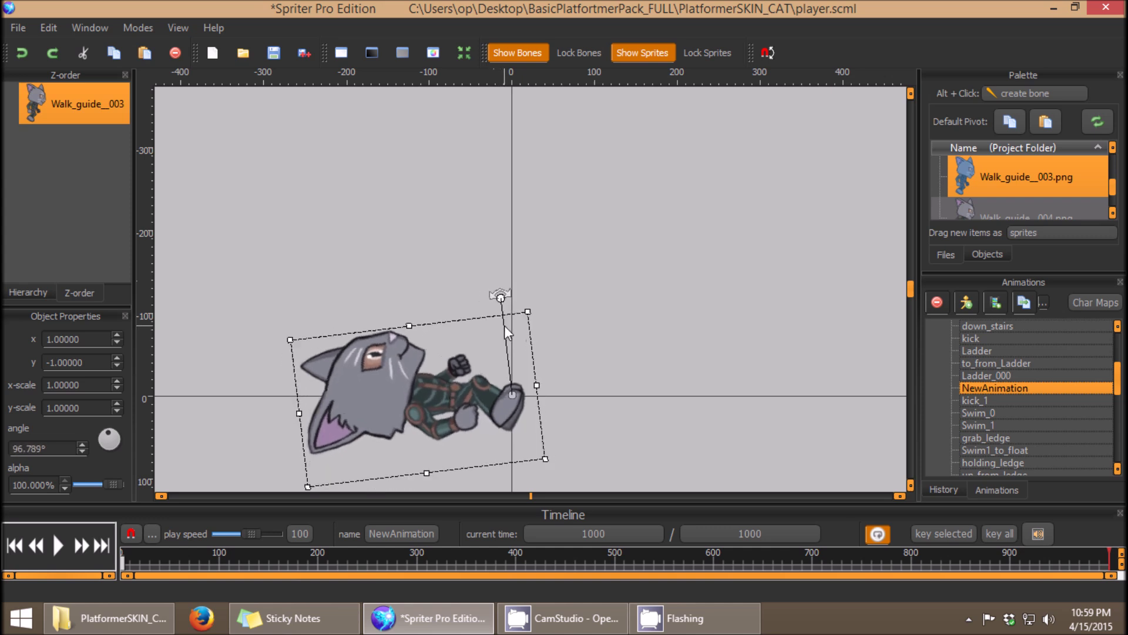
drag(506, 326, 502, 322)
drag(448, 367, 450, 372)
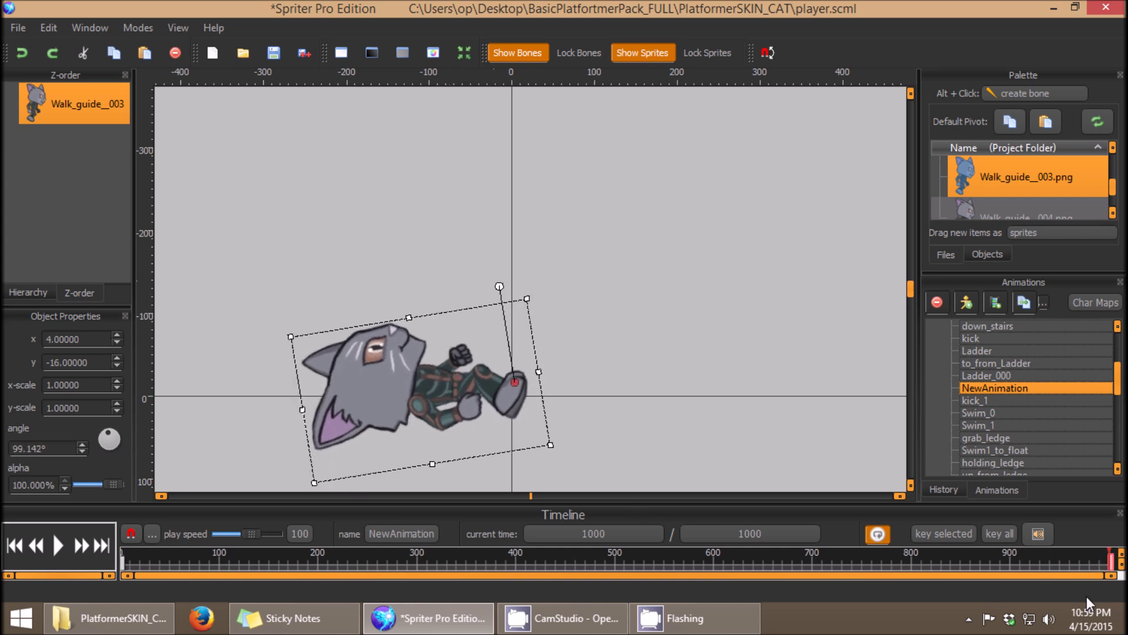
mouse_move(1111, 559)
mouse_down()
mouse_move(5, 575)
mouse_move(941, 561)
mouse_up()
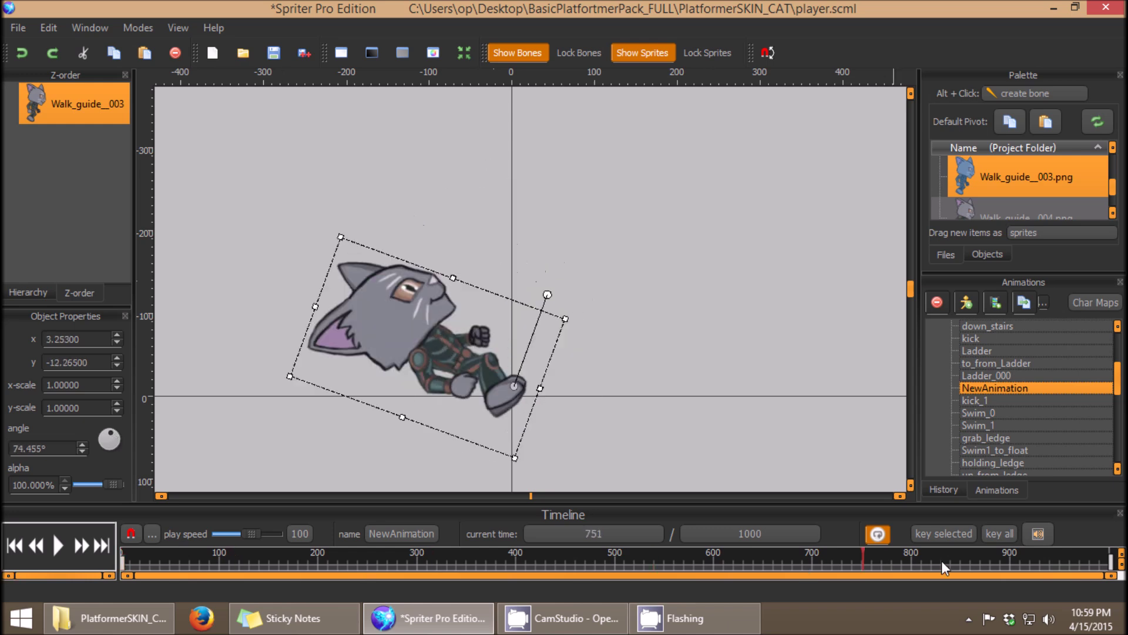
Step: Play the falling rotation a few times and deselect the sprite
click(56, 545)
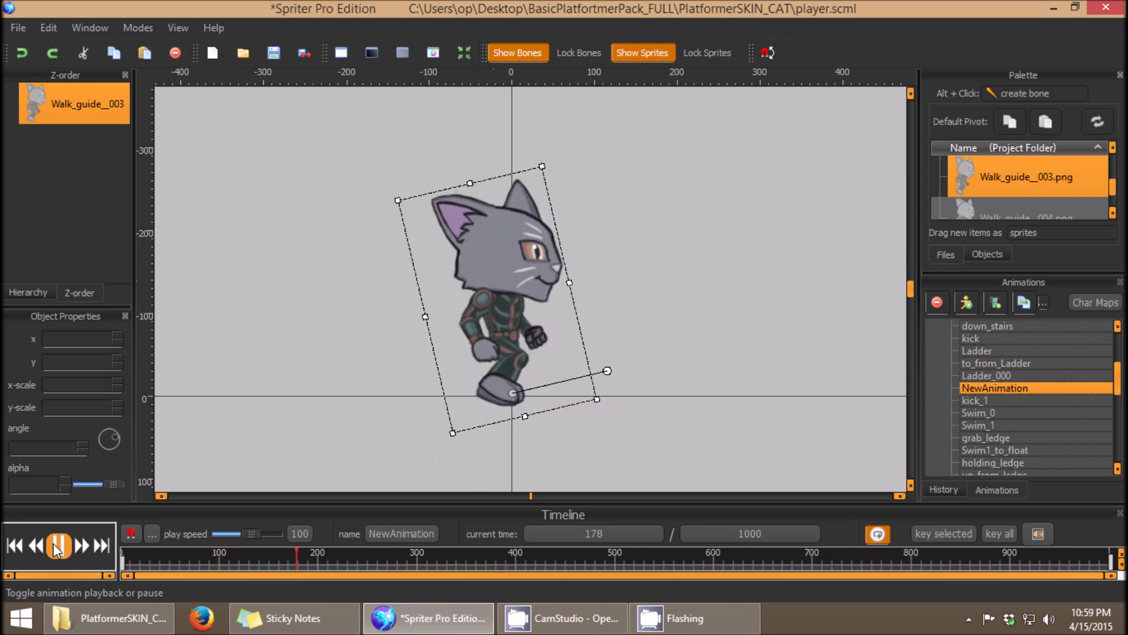
click(55, 545)
click(56, 545)
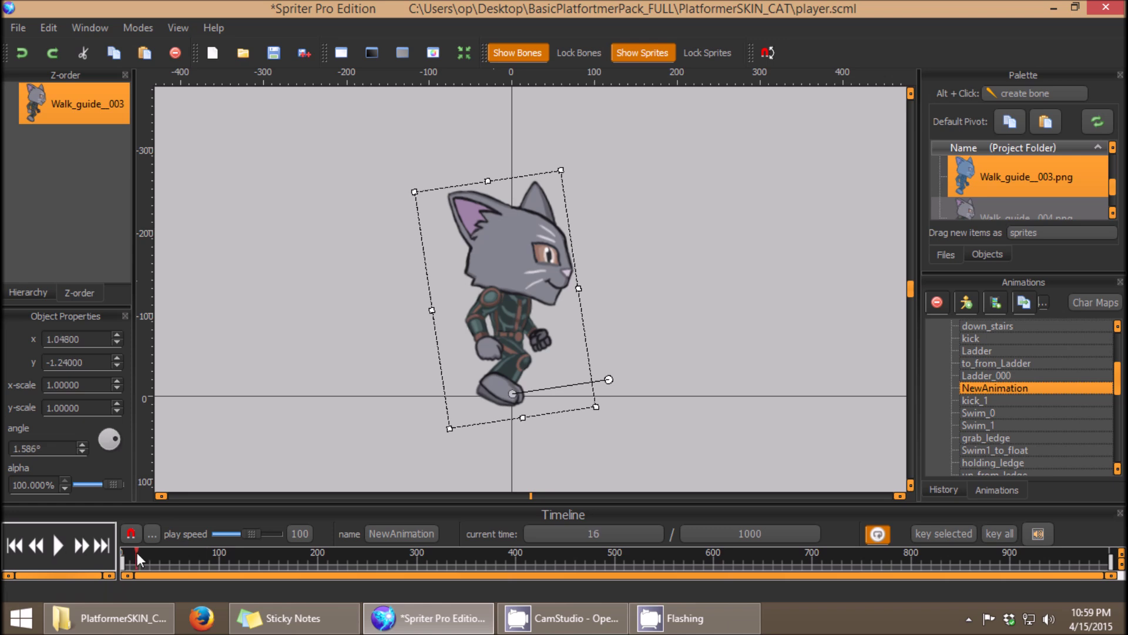
click(56, 545)
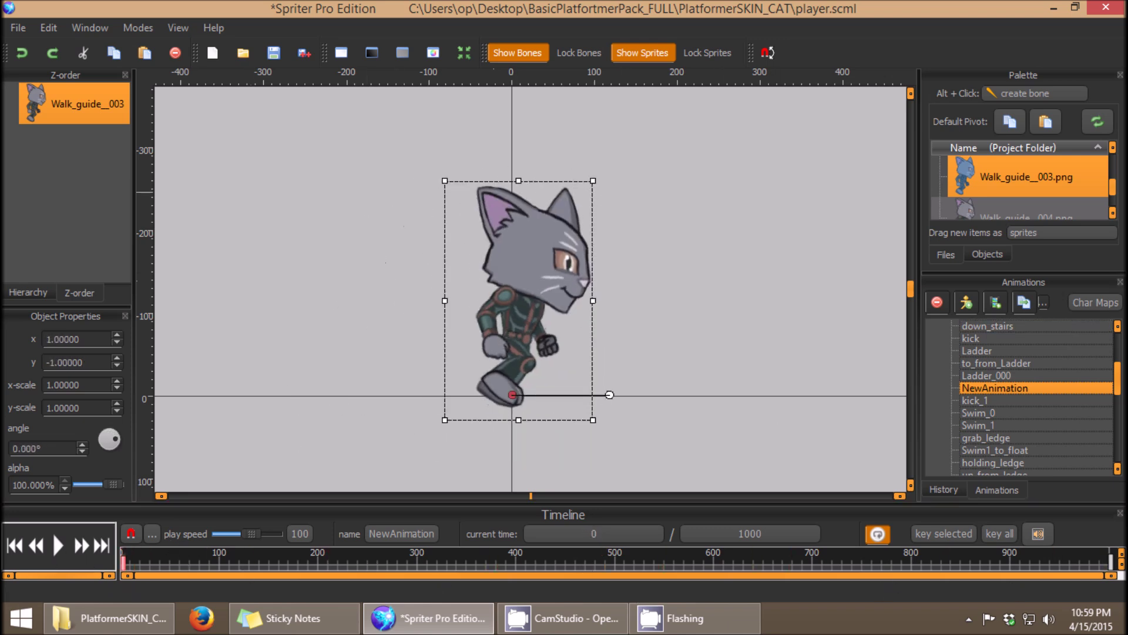
key(Escape)
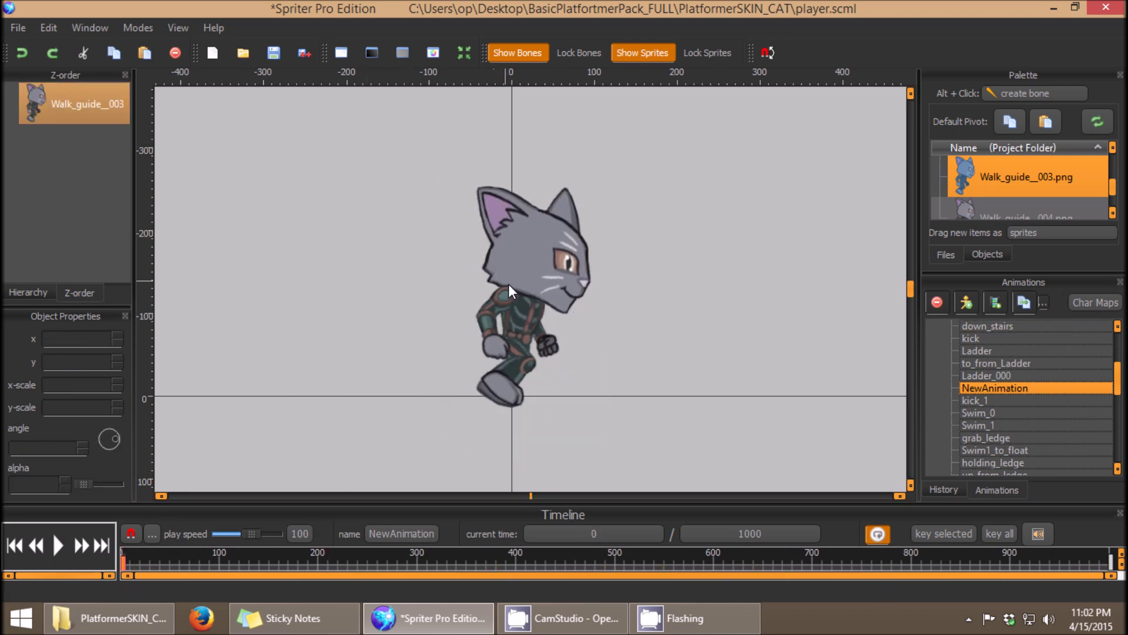
Step: Give the first keyframe a custom 1d Speed Curve (Cubic) with c1 and c2 at 0.0000 and apply it
right_click(125, 563)
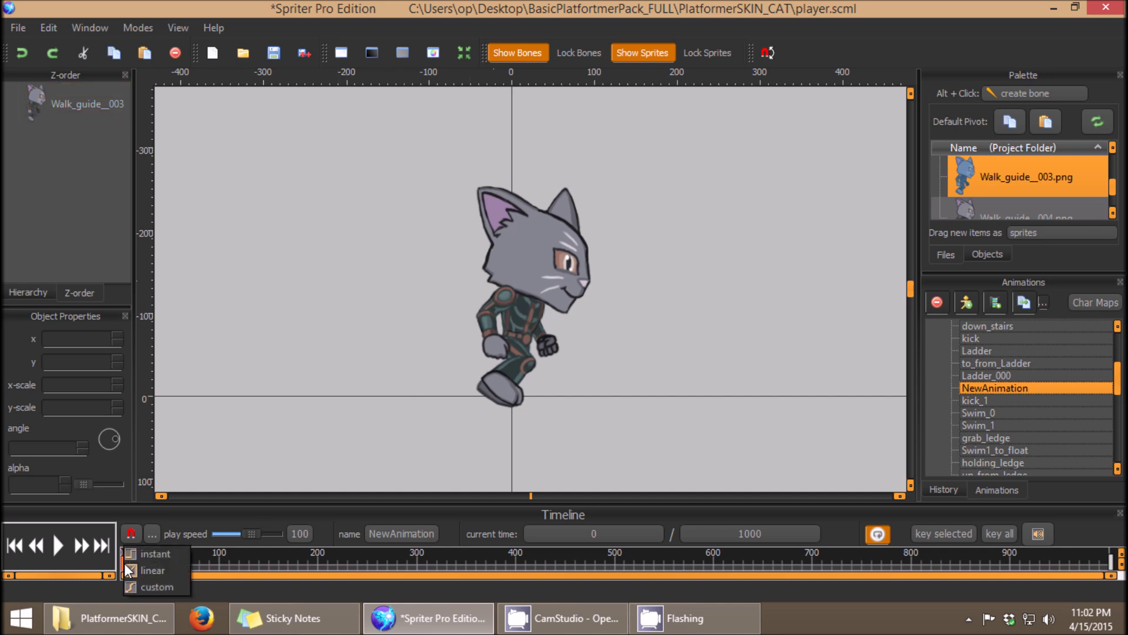
click(157, 587)
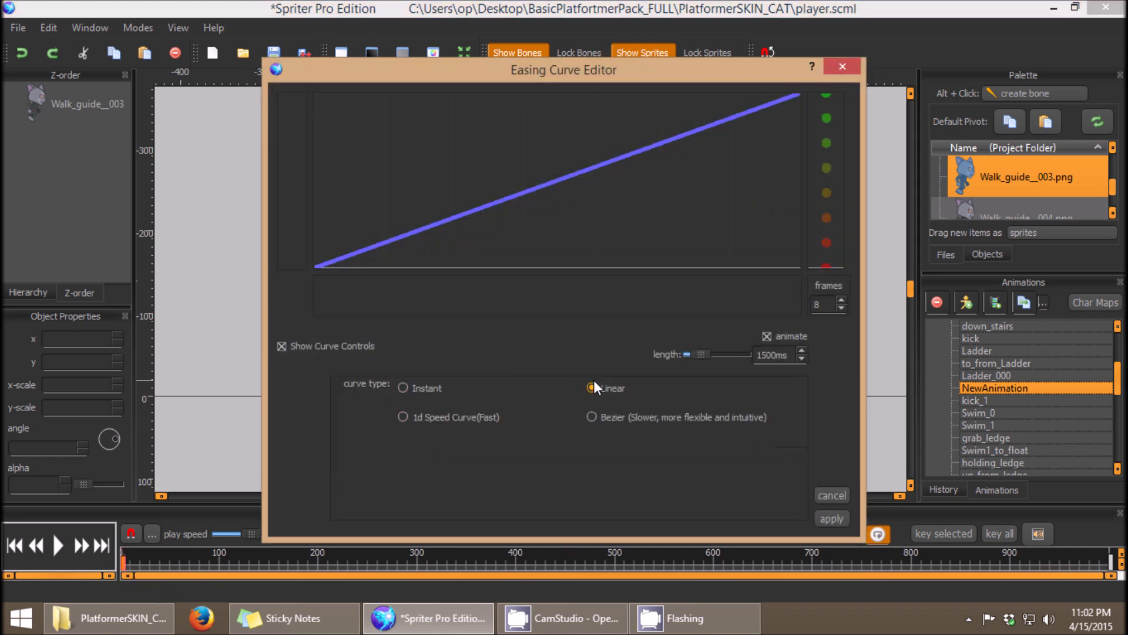
click(593, 387)
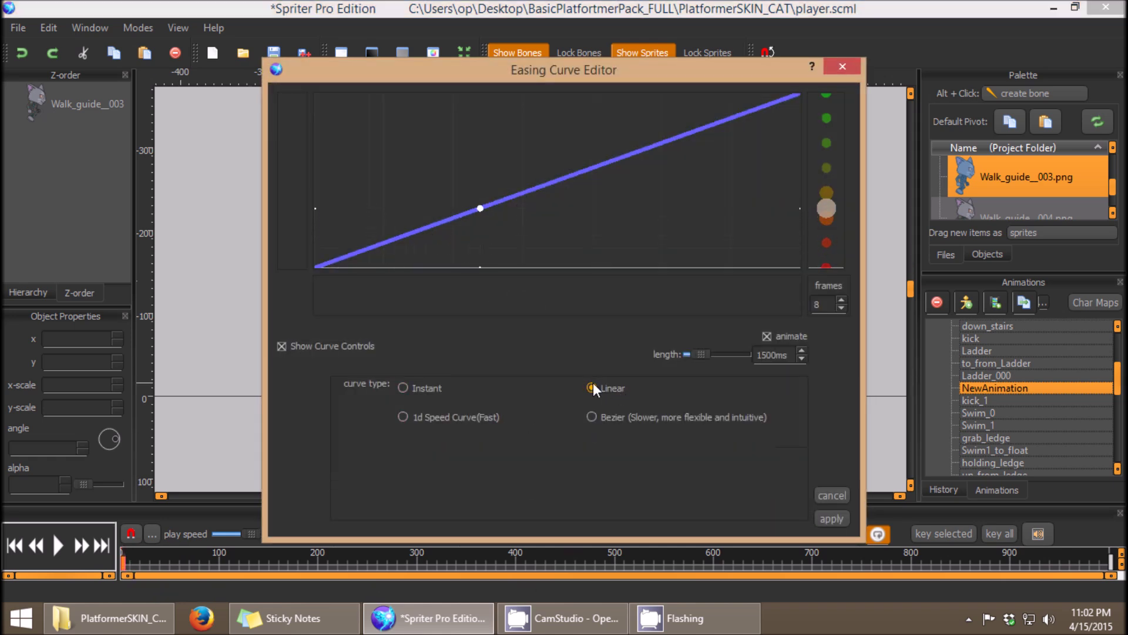
click(429, 419)
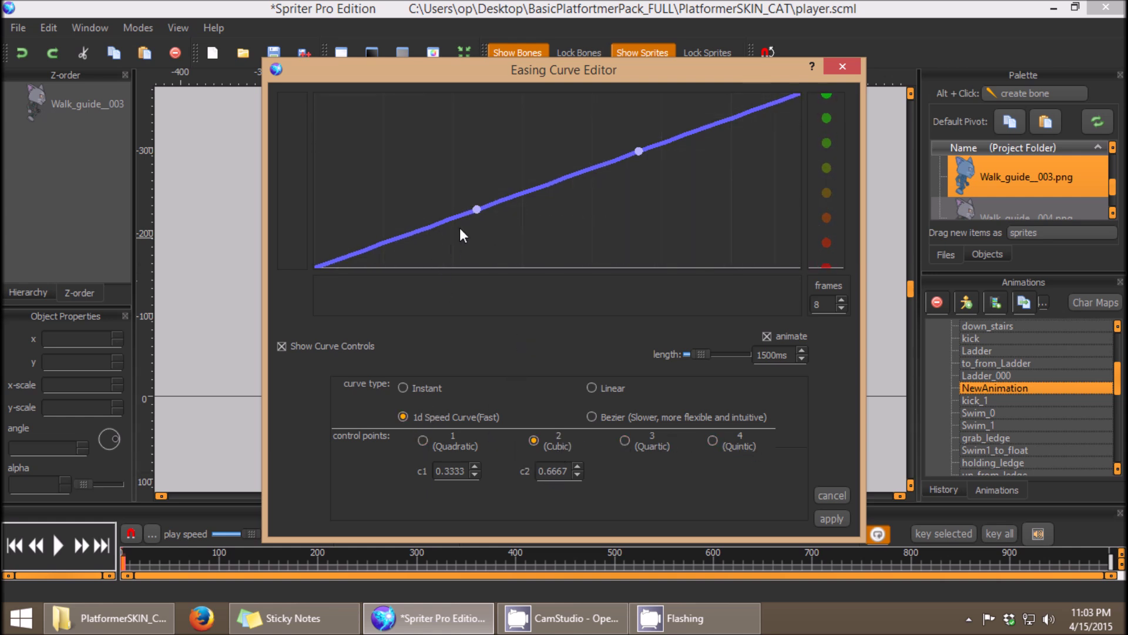
drag(477, 210, 477, 266)
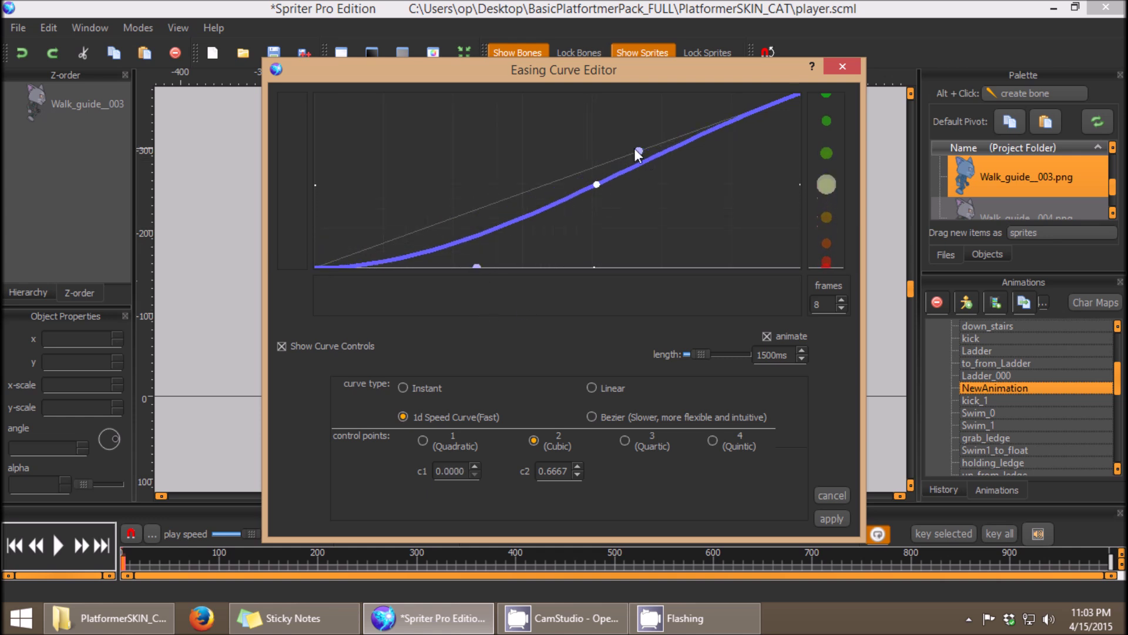
drag(638, 152, 639, 267)
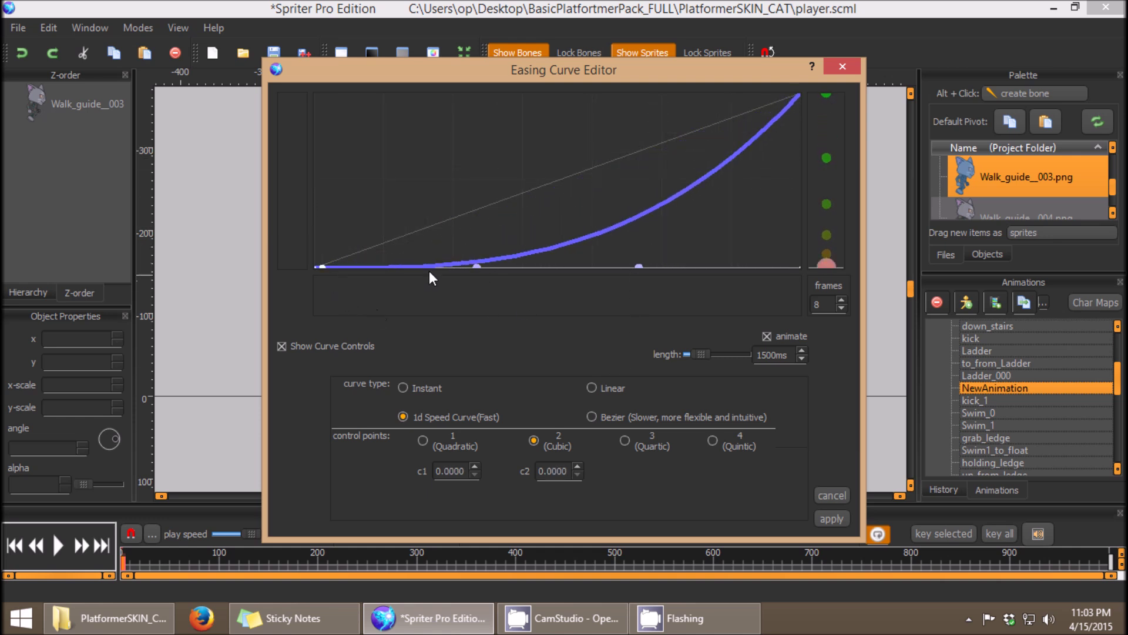
click(838, 522)
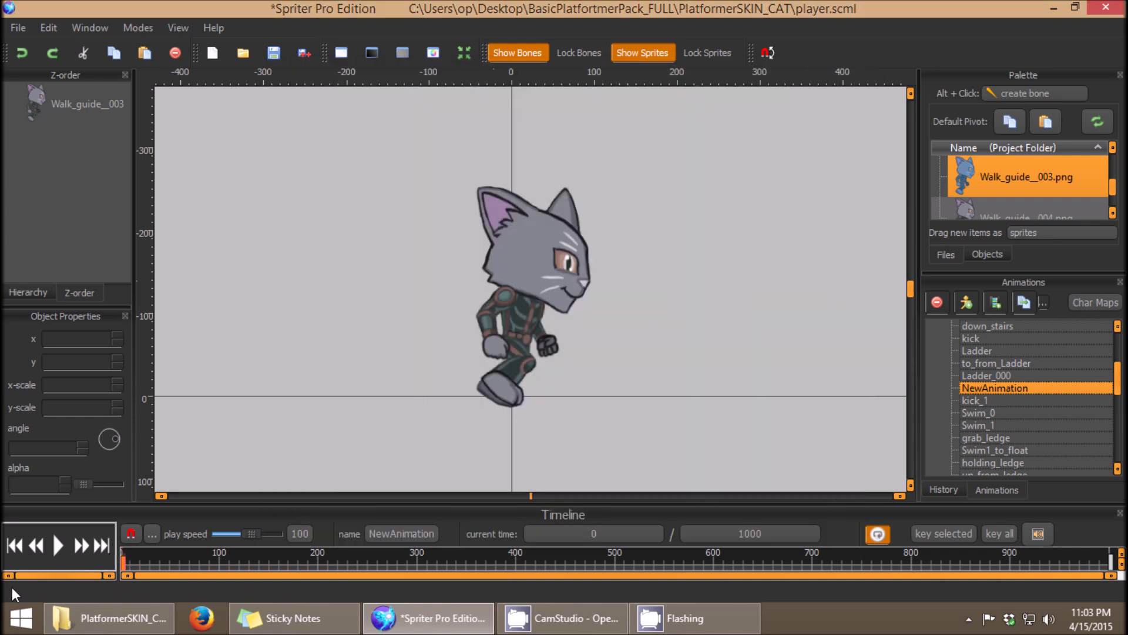
click(58, 546)
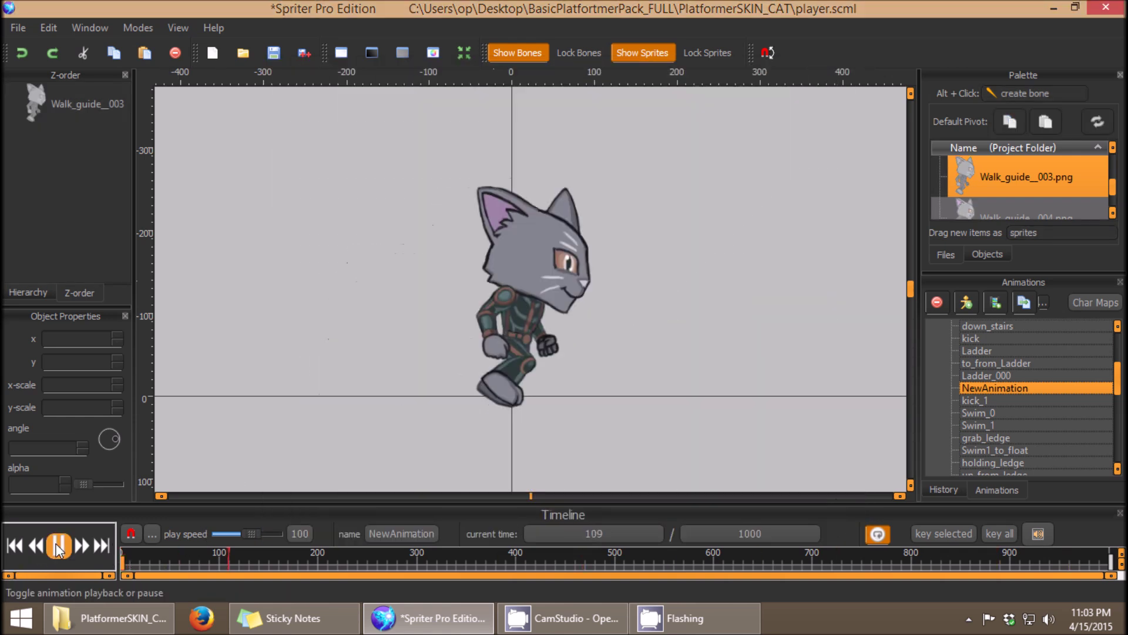
click(57, 546)
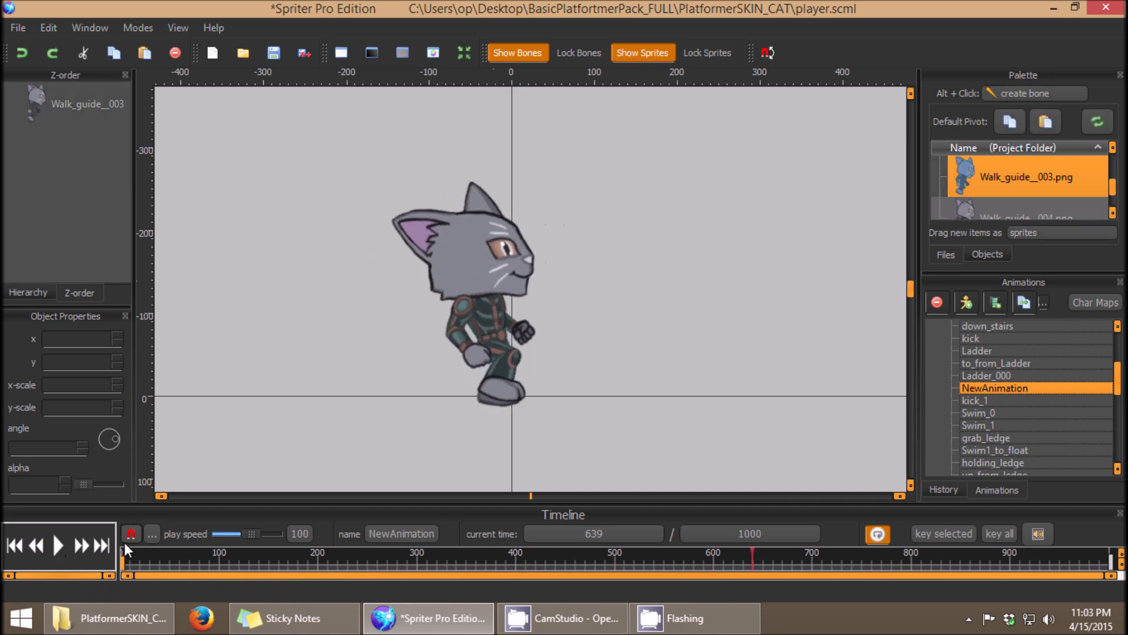
mouse_move(133, 556)
mouse_down()
mouse_move(483, 577)
mouse_move(159, 571)
mouse_move(669, 572)
mouse_move(592, 566)
mouse_move(666, 561)
mouse_move(132, 560)
mouse_move(545, 556)
mouse_move(876, 578)
mouse_move(903, 578)
mouse_move(867, 573)
mouse_move(1036, 561)
mouse_move(887, 560)
mouse_move(1119, 569)
mouse_move(1111, 559)
mouse_move(371, 571)
mouse_move(696, 569)
mouse_up()
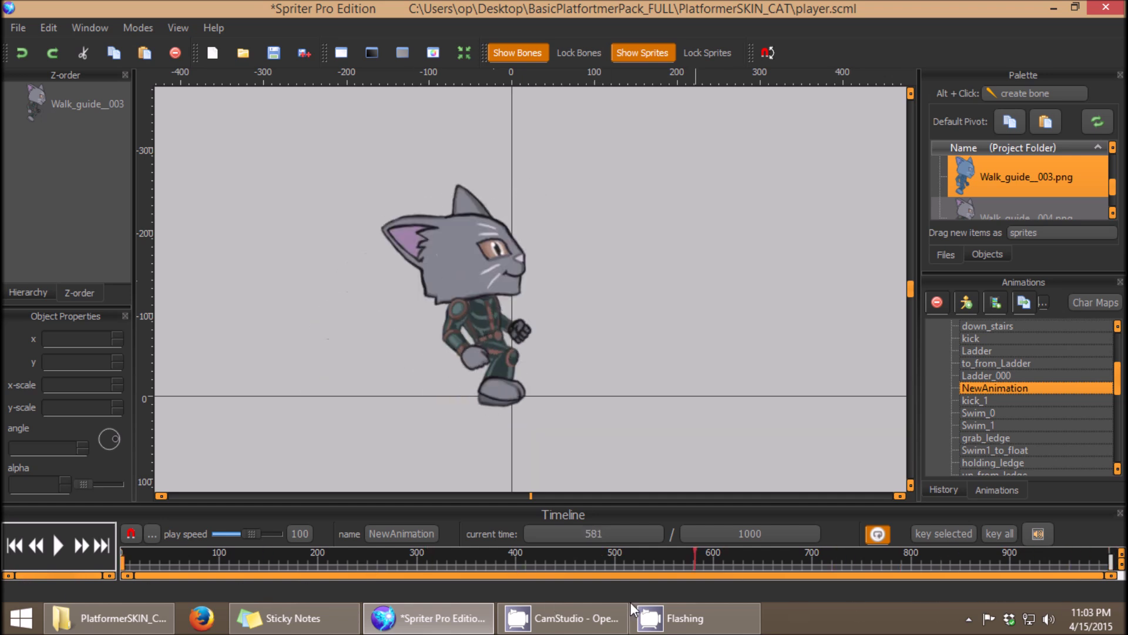
mouse_move(630, 602)
mouse_down()
mouse_move(140, 596)
mouse_move(662, 540)
mouse_move(1071, 554)
mouse_move(405, 576)
mouse_move(109, 565)
mouse_move(1077, 598)
mouse_move(47, 547)
mouse_up()
click(576, 261)
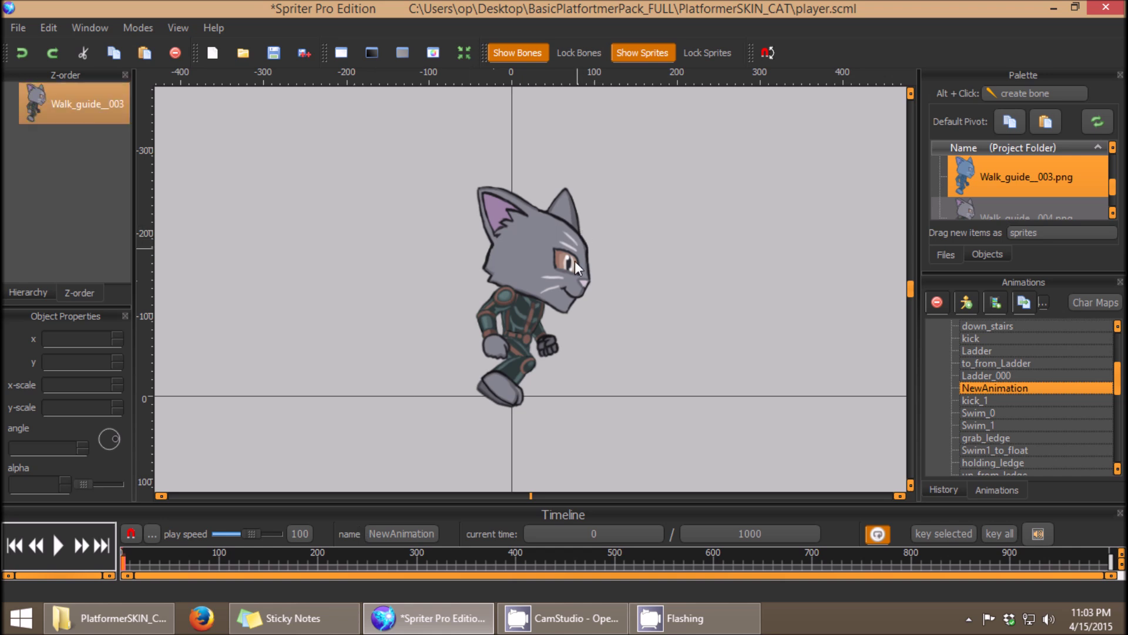
Step: Raise both speed-curve handles to about 0.9953 for a fast-start, slow-end motion and apply
right_click(125, 569)
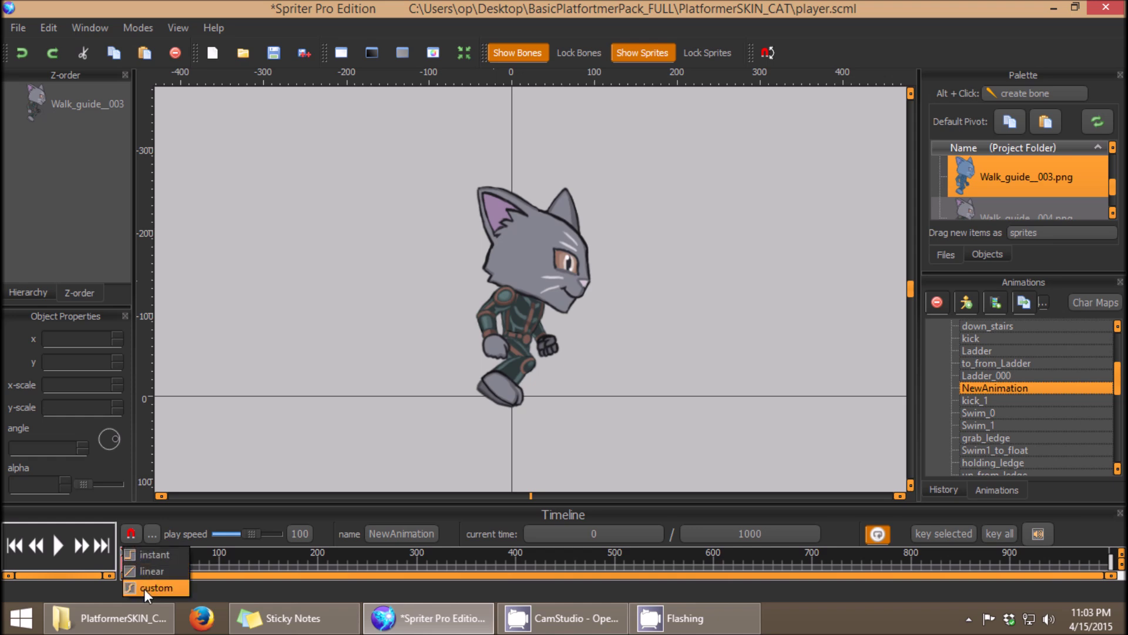
click(144, 588)
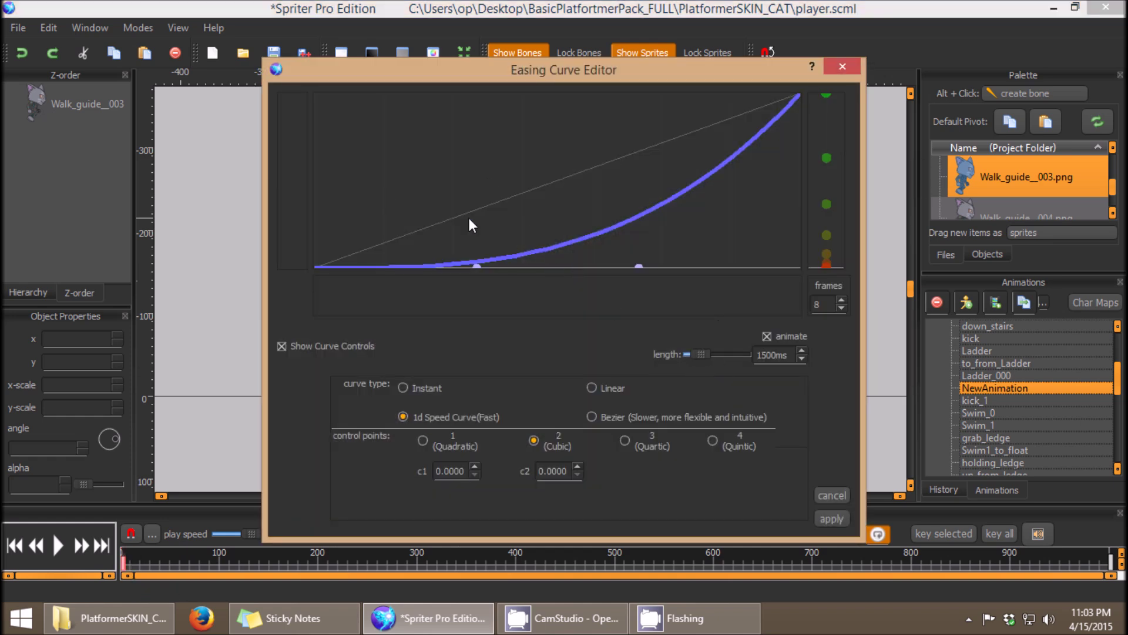
drag(478, 268, 477, 95)
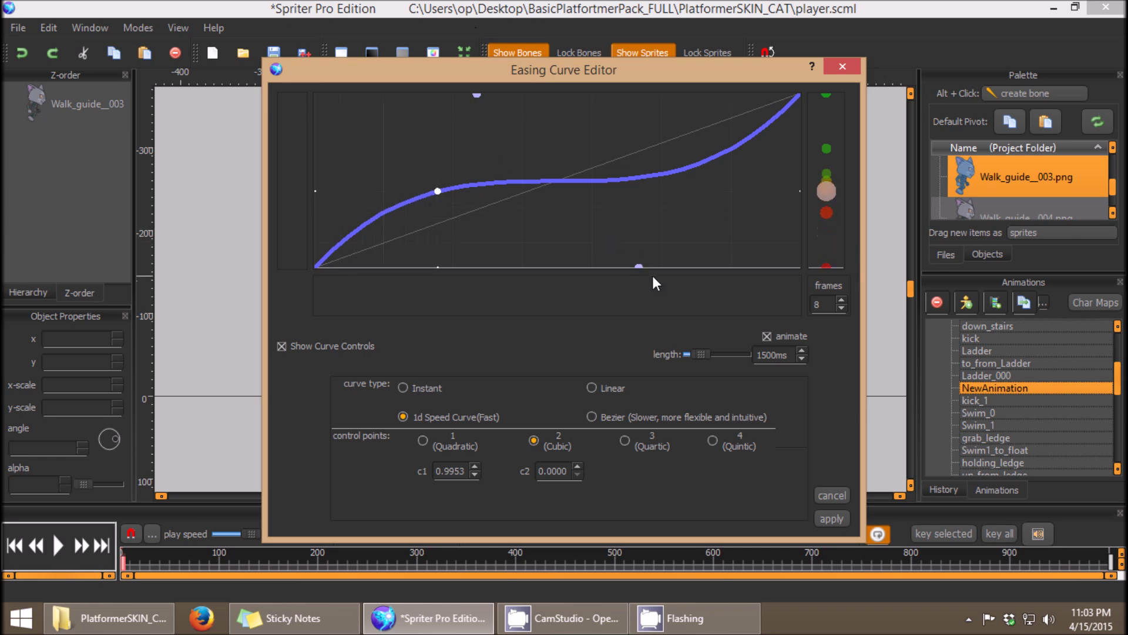
drag(644, 269, 648, 97)
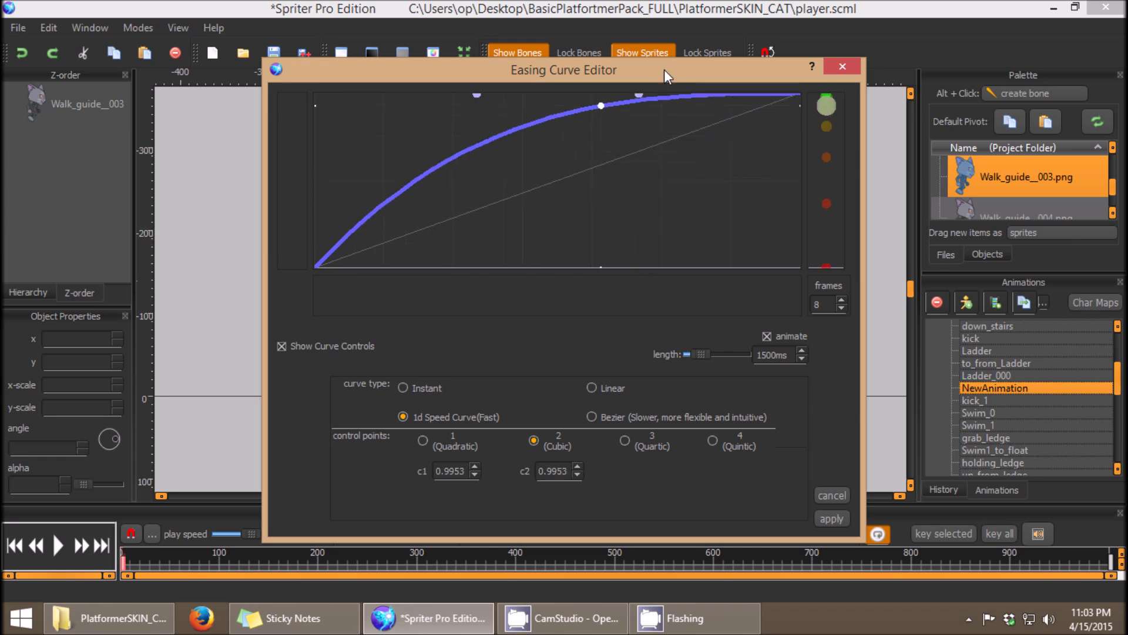
click(831, 519)
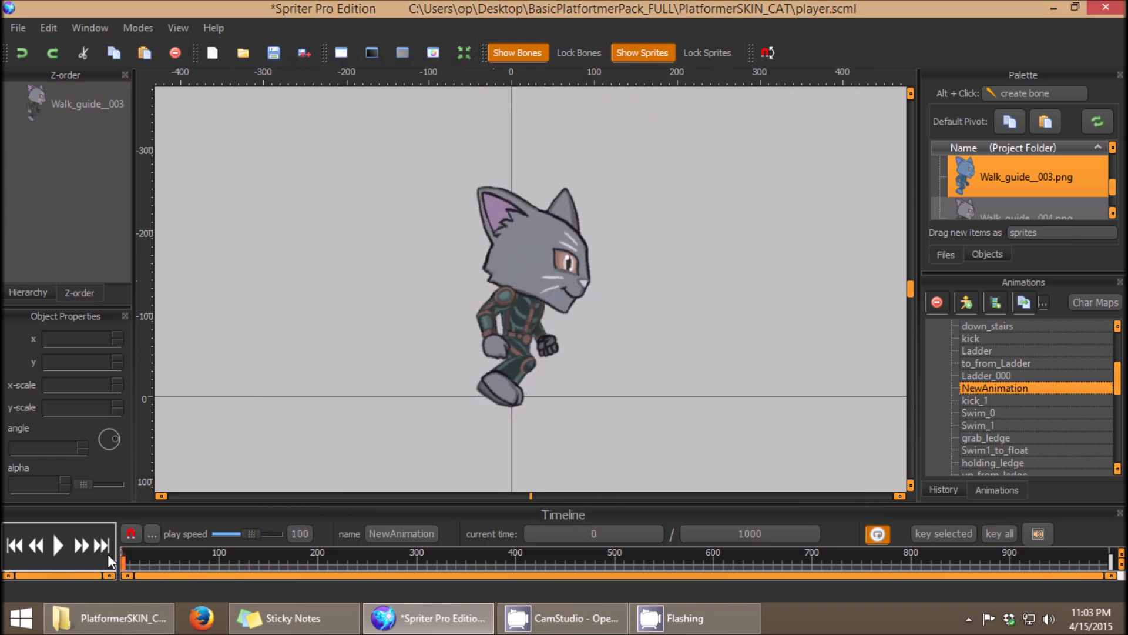
drag(129, 557, 900, 565)
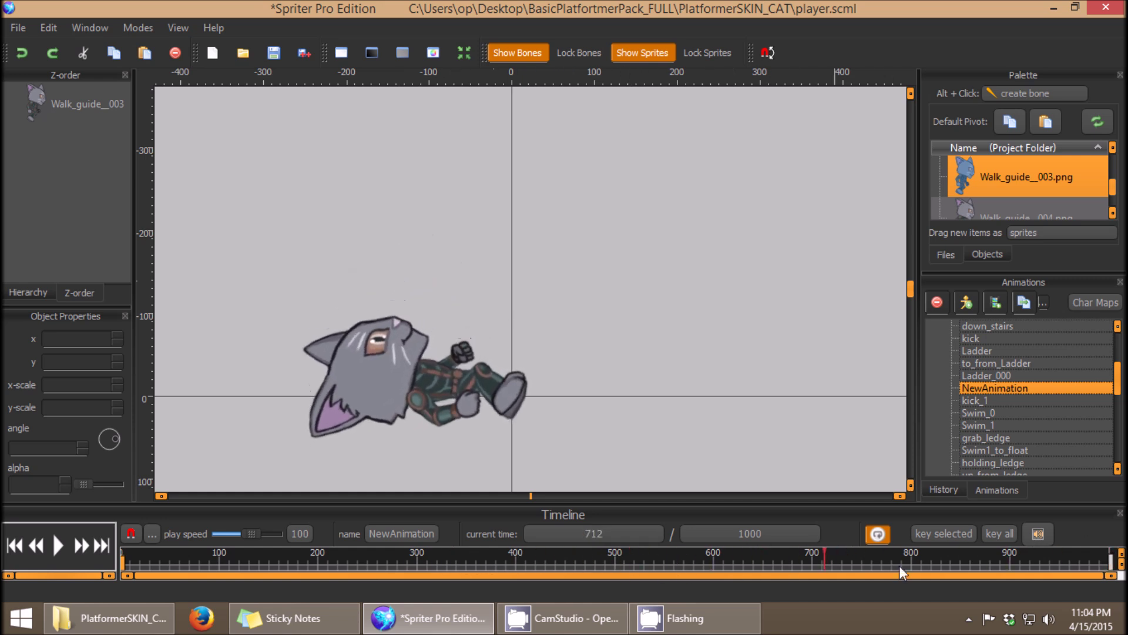
click(59, 545)
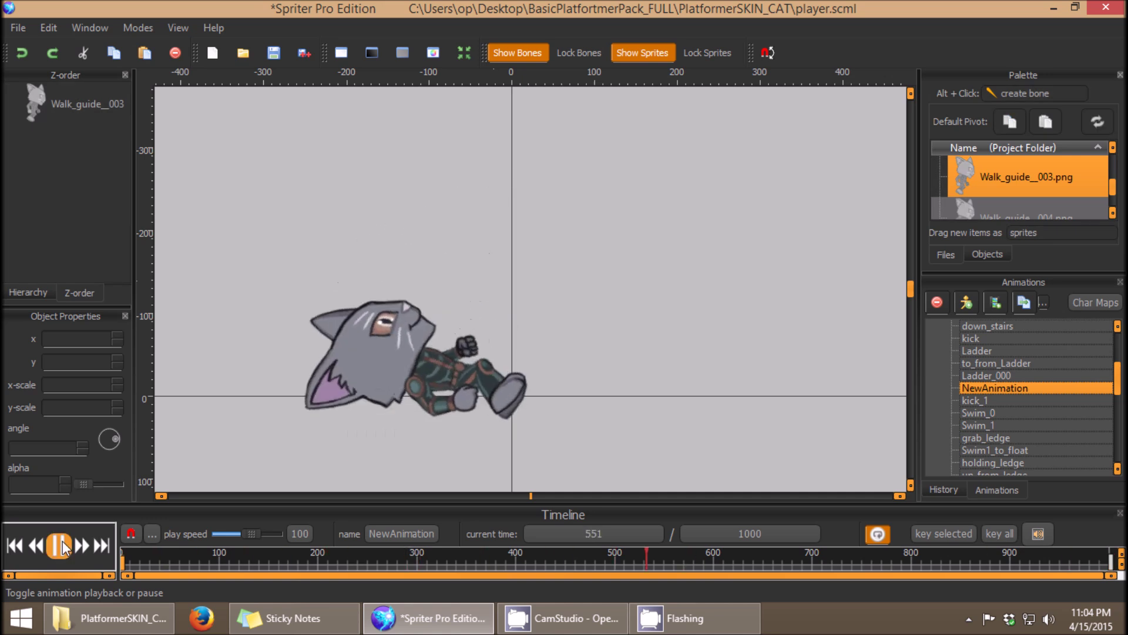
click(62, 540)
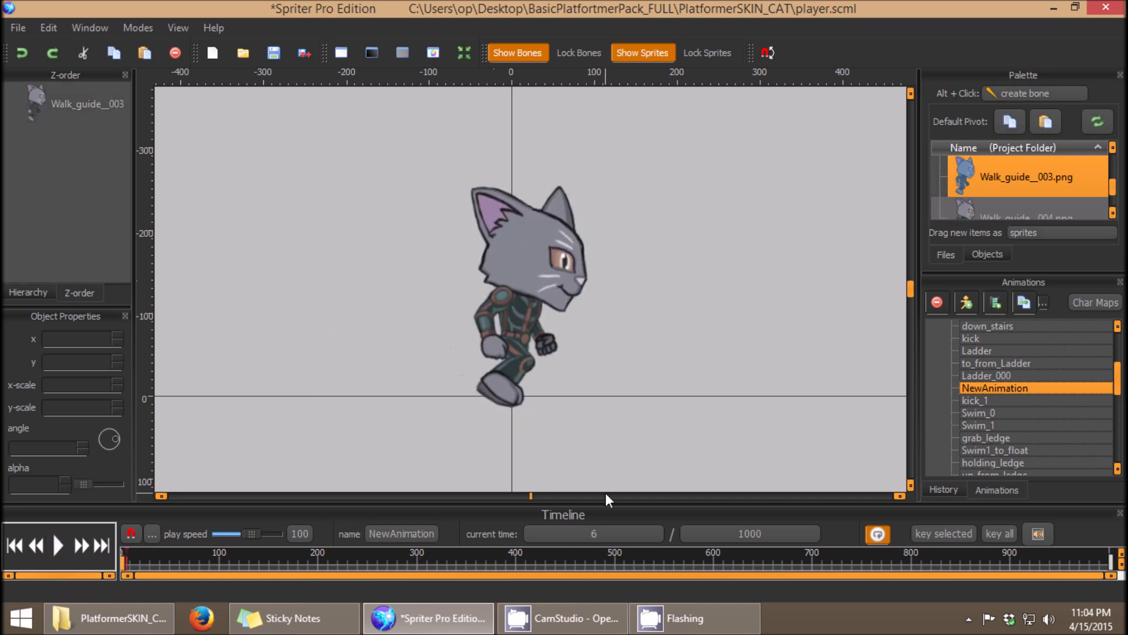
mouse_move(226, 553)
mouse_down()
mouse_move(219, 563)
mouse_move(129, 557)
mouse_move(502, 553)
mouse_move(115, 550)
mouse_up()
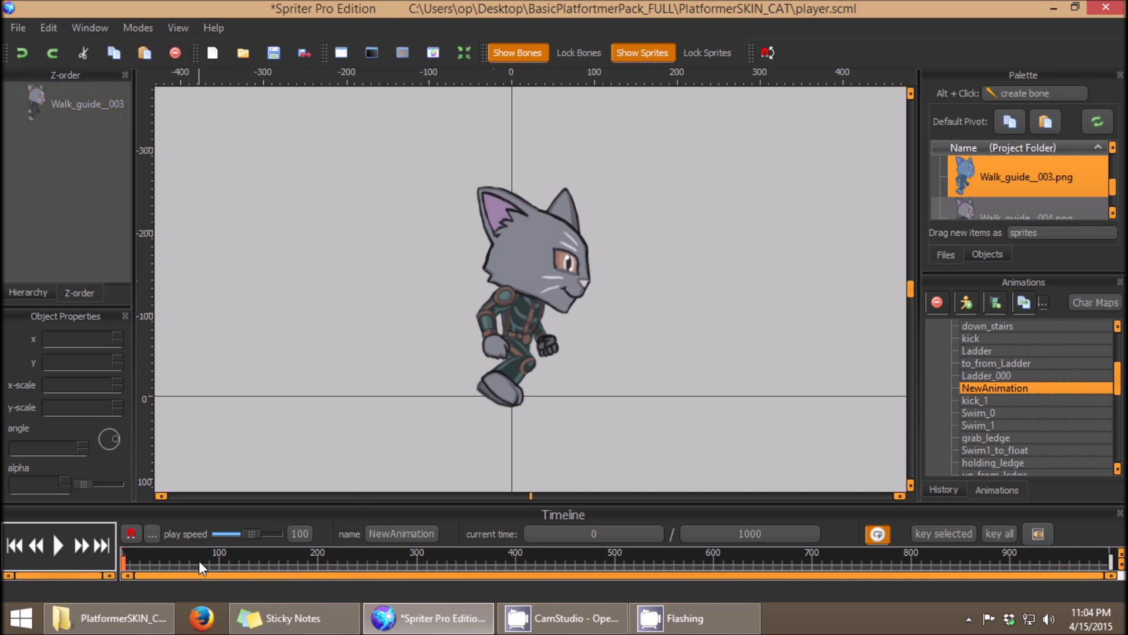
right_click(123, 569)
Step: Reshape the easing as a Bezier with the in handle at the left edge and out handle lower-right, then apply
click(148, 594)
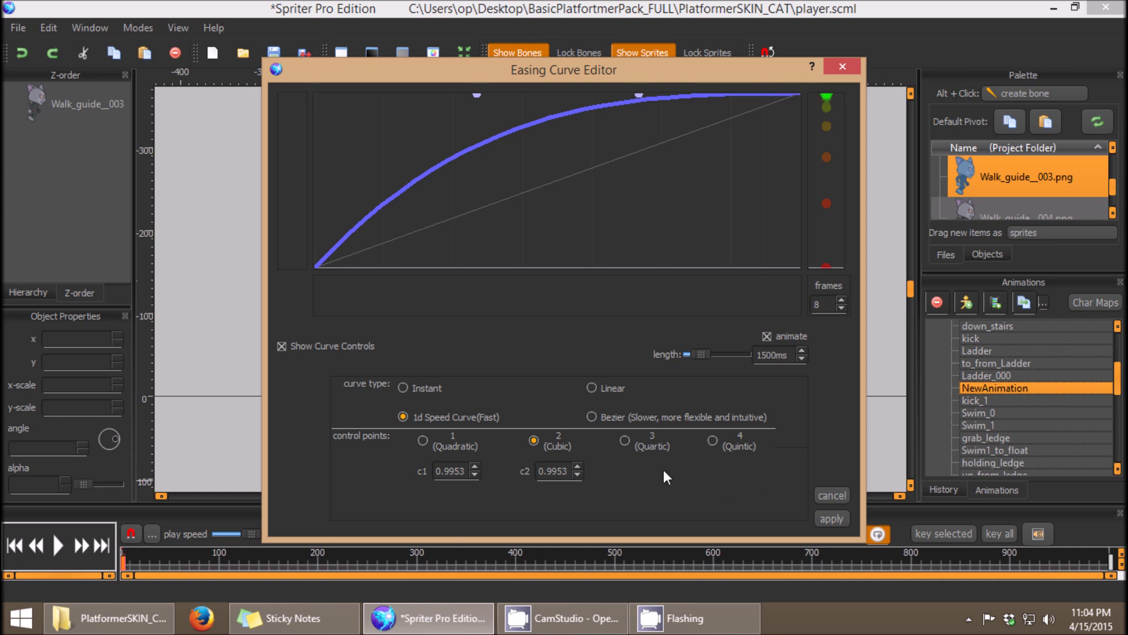
click(596, 418)
drag(479, 208, 495, 126)
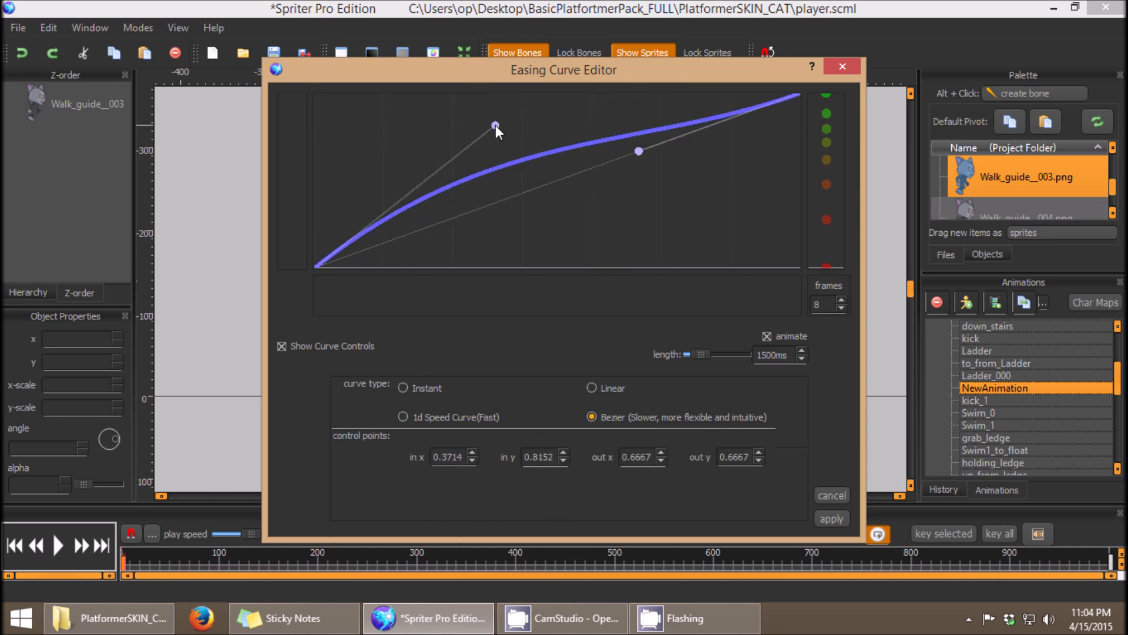
mouse_move(638, 151)
mouse_down()
mouse_move(742, 192)
mouse_move(594, 131)
mouse_move(670, 235)
mouse_move(686, 201)
mouse_move(768, 243)
mouse_move(693, 169)
mouse_move(667, 229)
mouse_move(736, 246)
mouse_up()
mouse_move(496, 125)
mouse_down()
mouse_move(332, 73)
mouse_move(332, 195)
mouse_move(316, 63)
mouse_up()
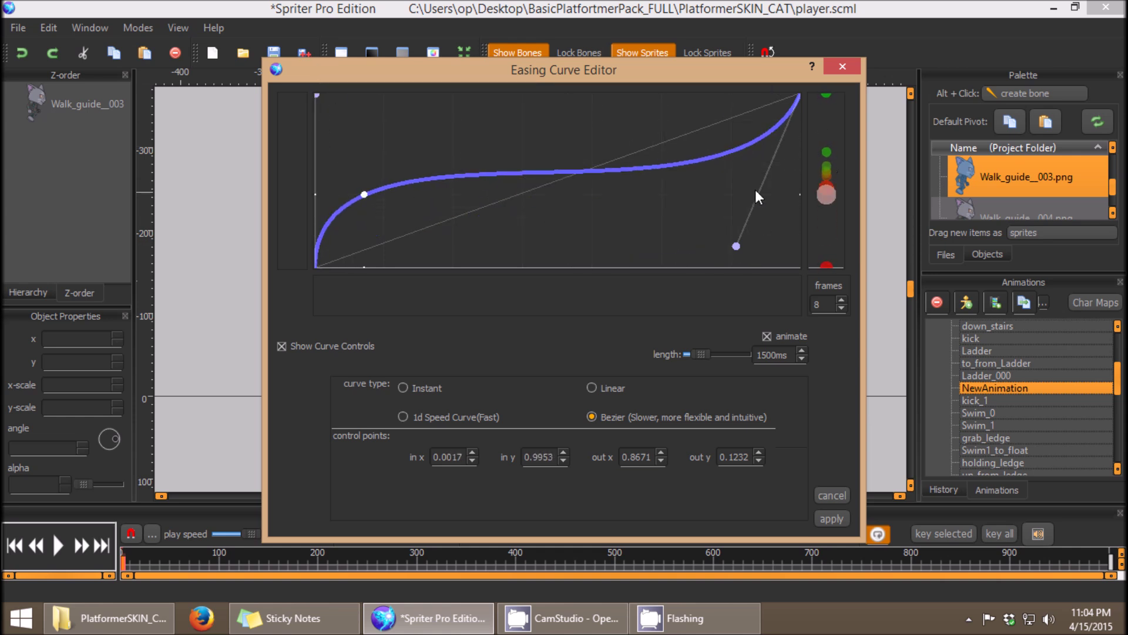
drag(740, 241, 759, 252)
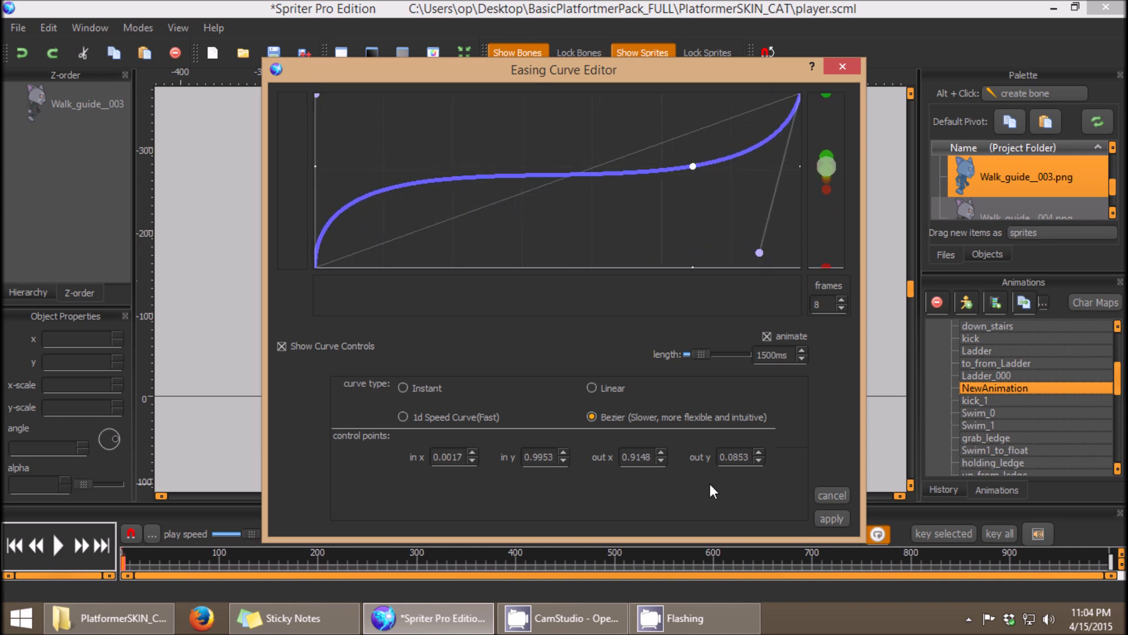
click(833, 520)
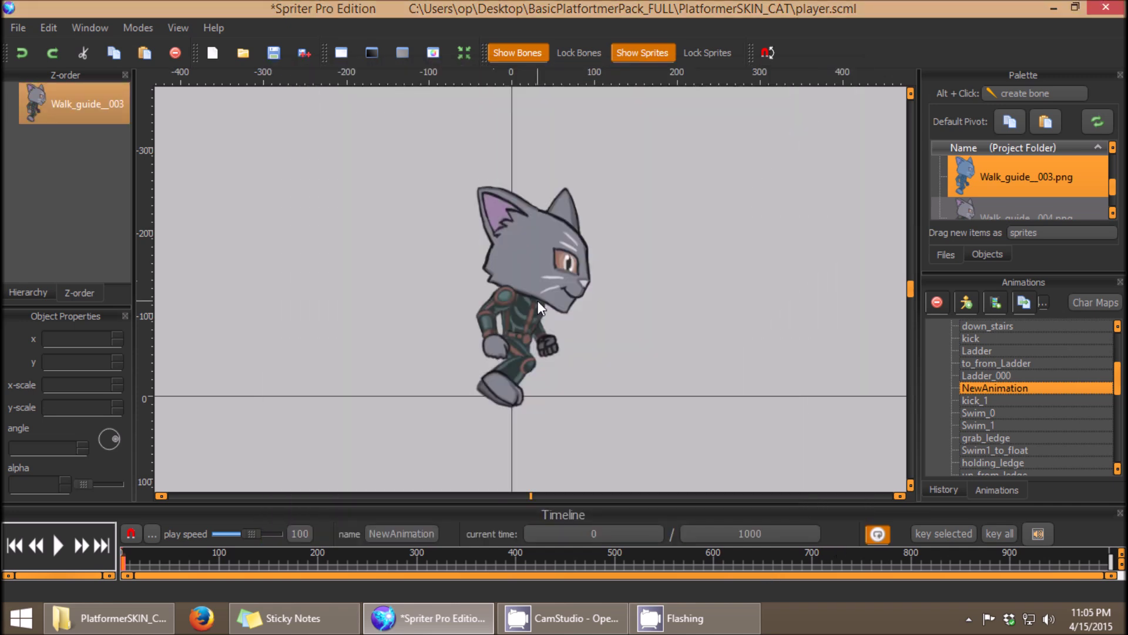
click(547, 324)
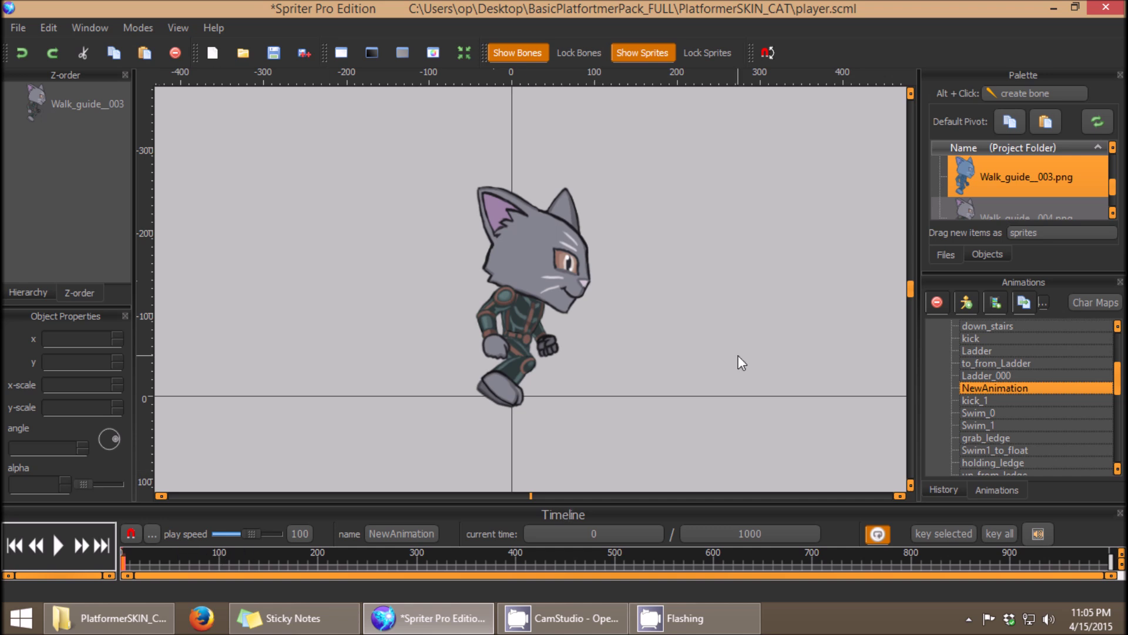